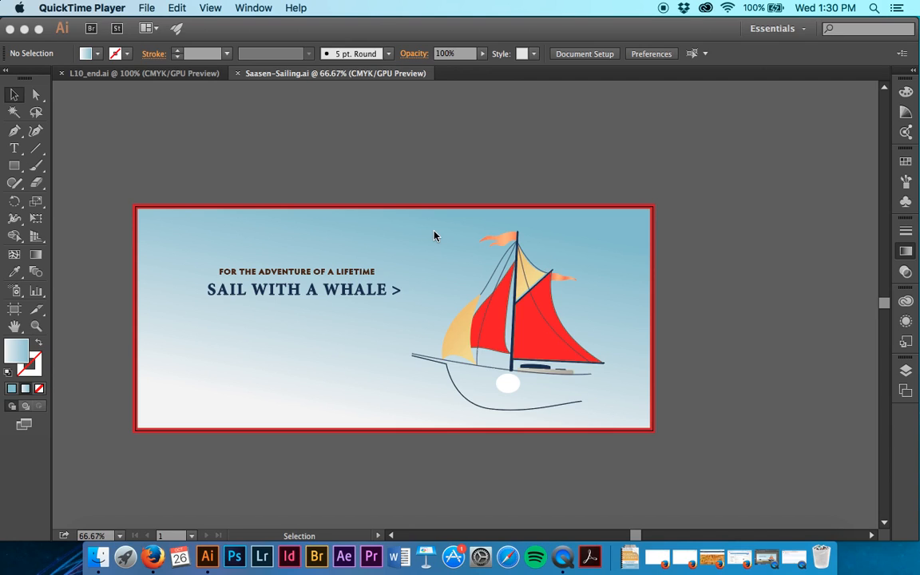
Set the red border rectangle's stroke weight to 18 pt and apply the blue-to-white gradient to the stroke
left_click(429, 209)
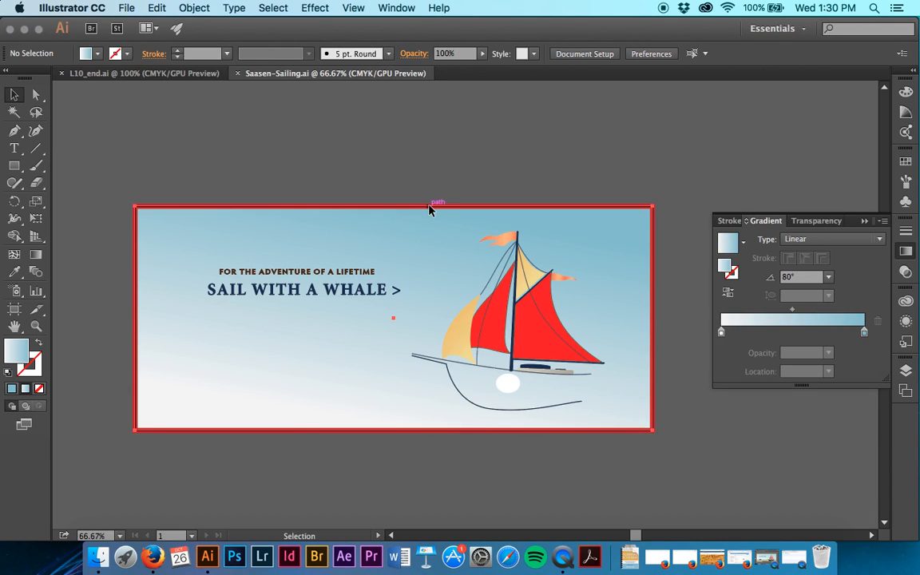
left_click(429, 208)
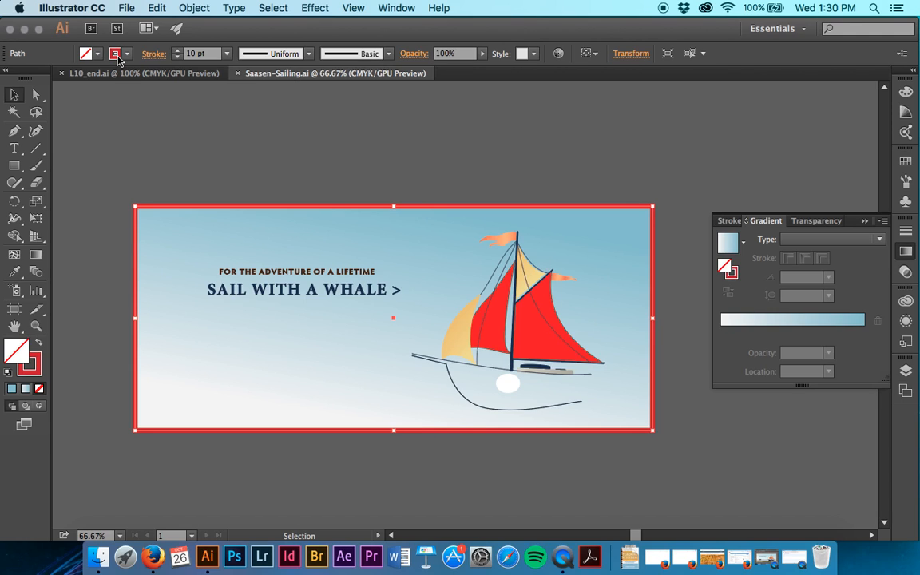
left_click(227, 53)
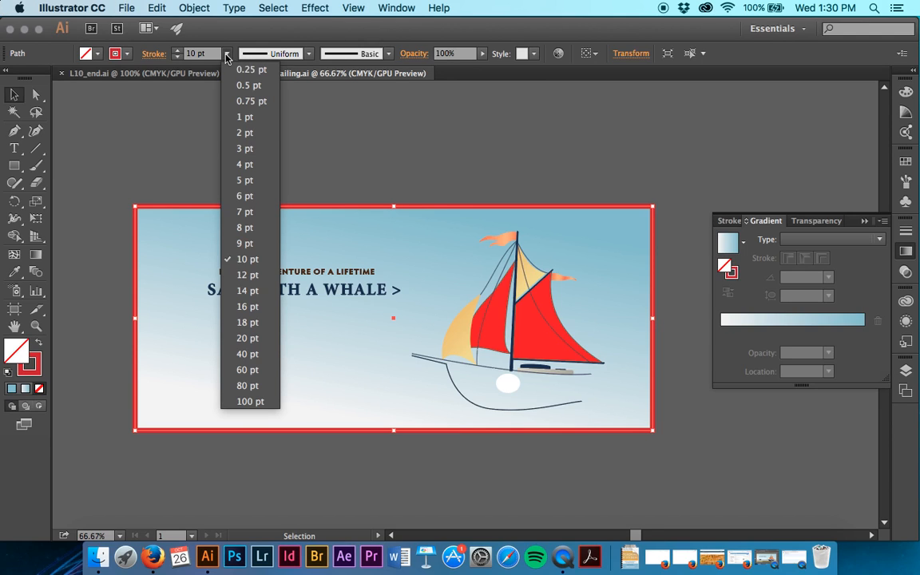
left_click(249, 323)
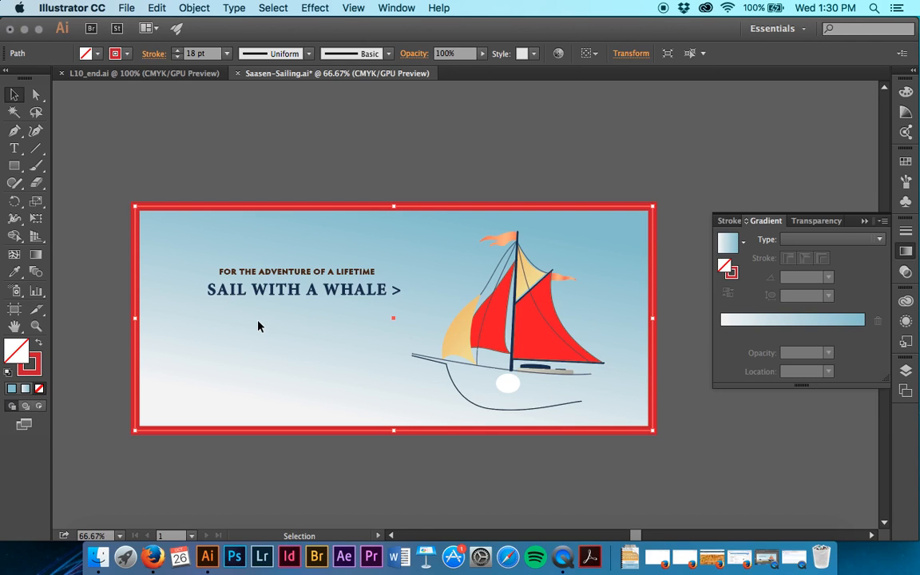
left_click(38, 365)
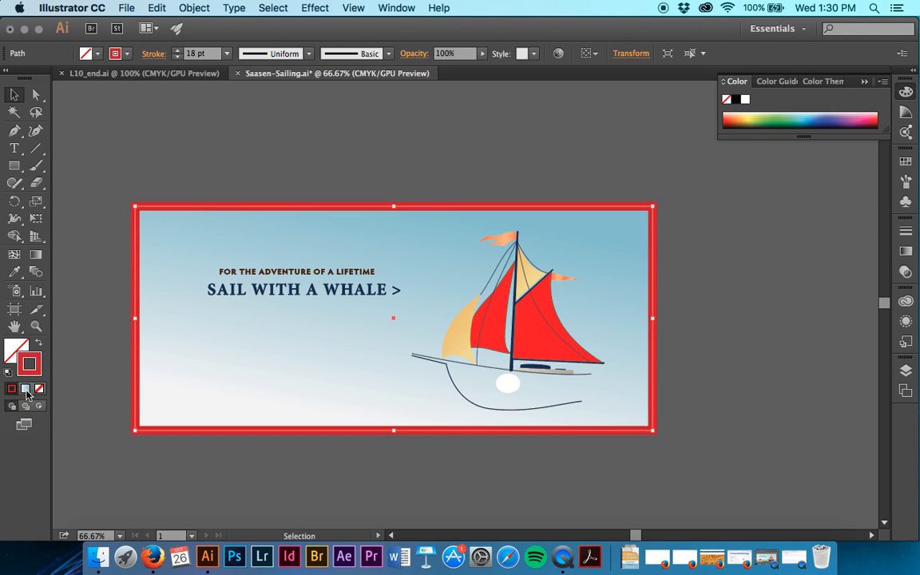
left_click(27, 390)
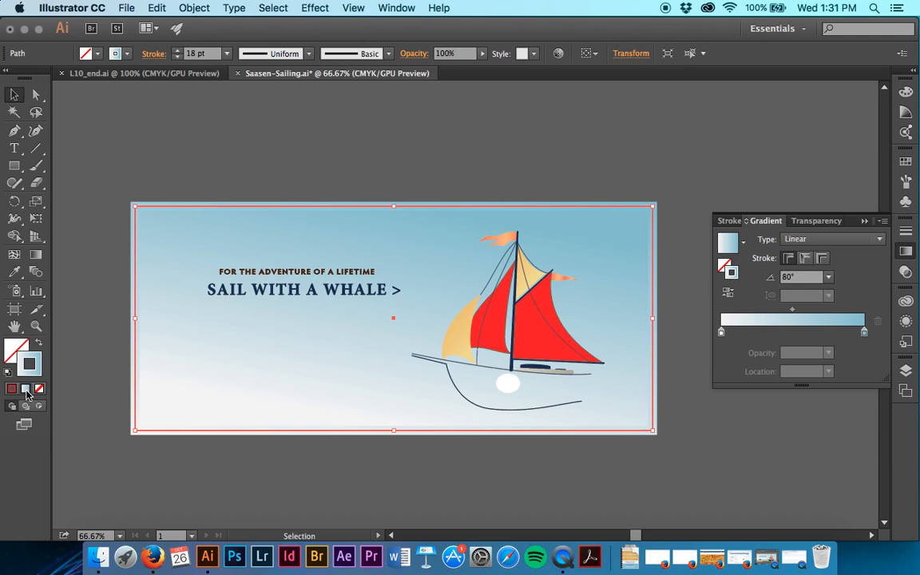
Resize the border rectangle from its center reference point to 14.75 in wide and 6.25 in high
left_click(630, 54)
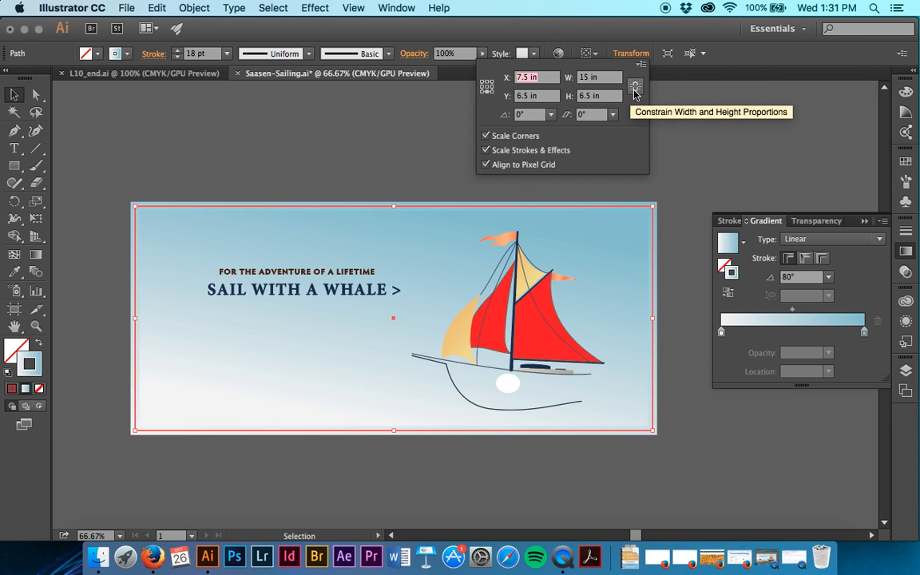
left_click(487, 87)
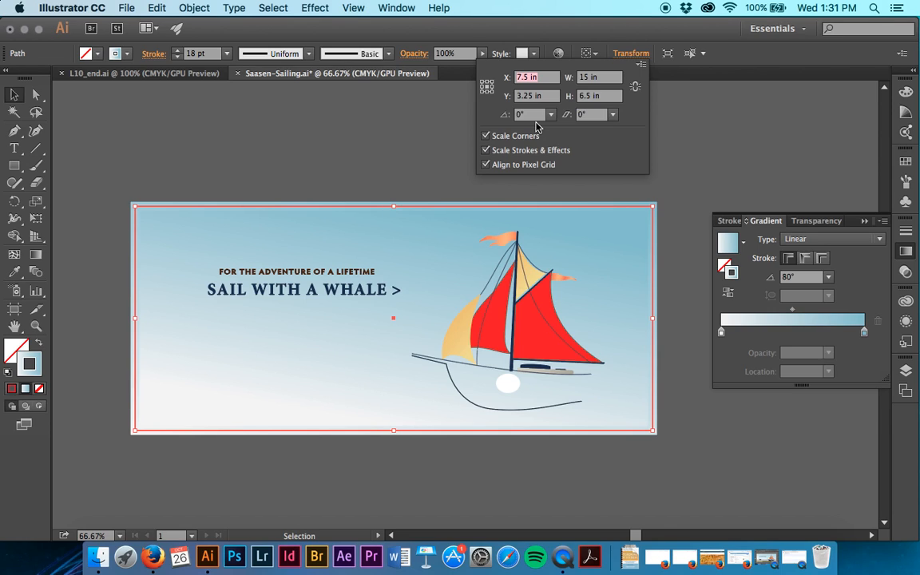
left_click(589, 77)
left_click(585, 77)
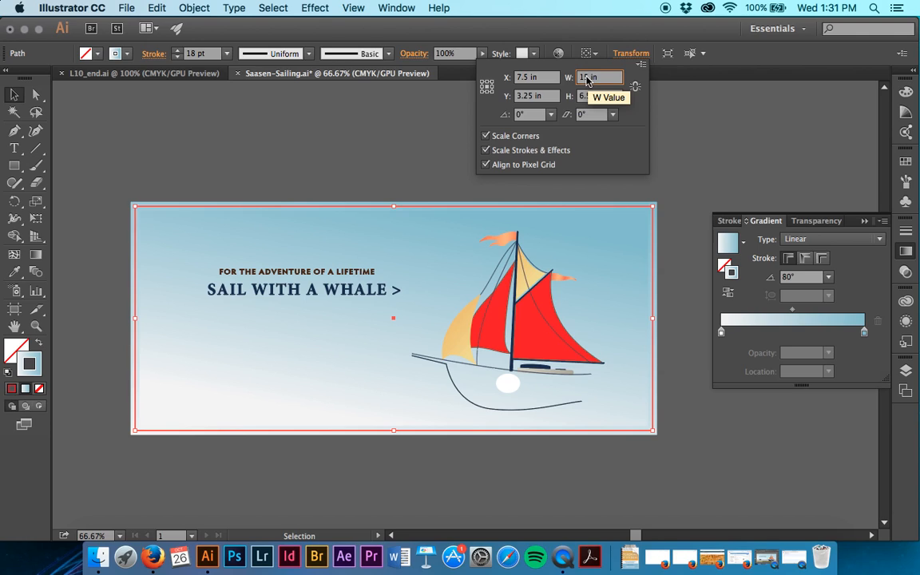
key("BackSpace")
type("4.75")
key("Tab")
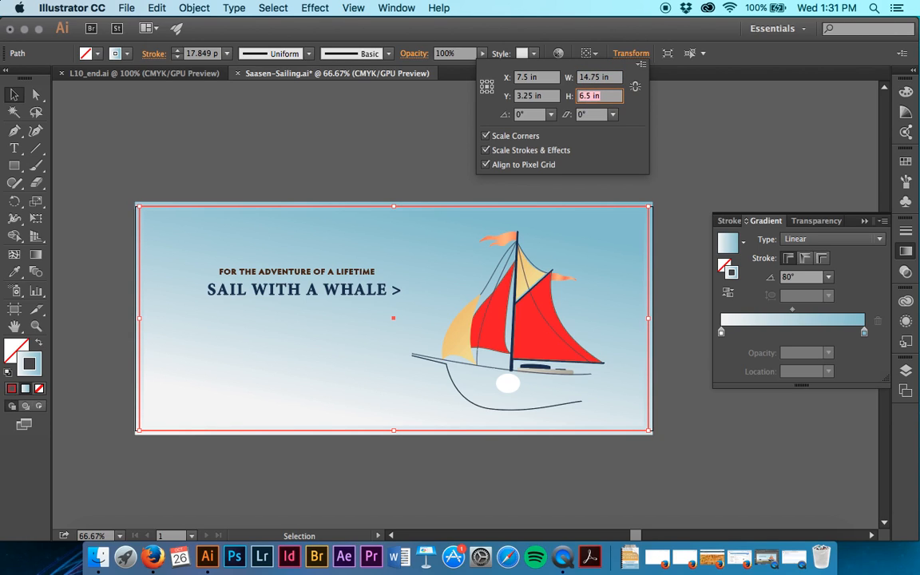
type("6.25")
key("Tab")
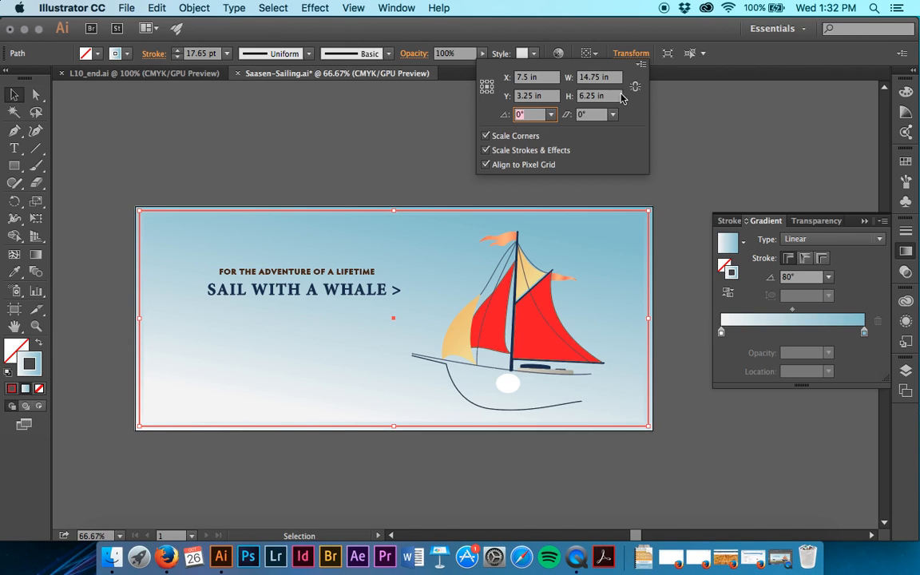
left_click(662, 114)
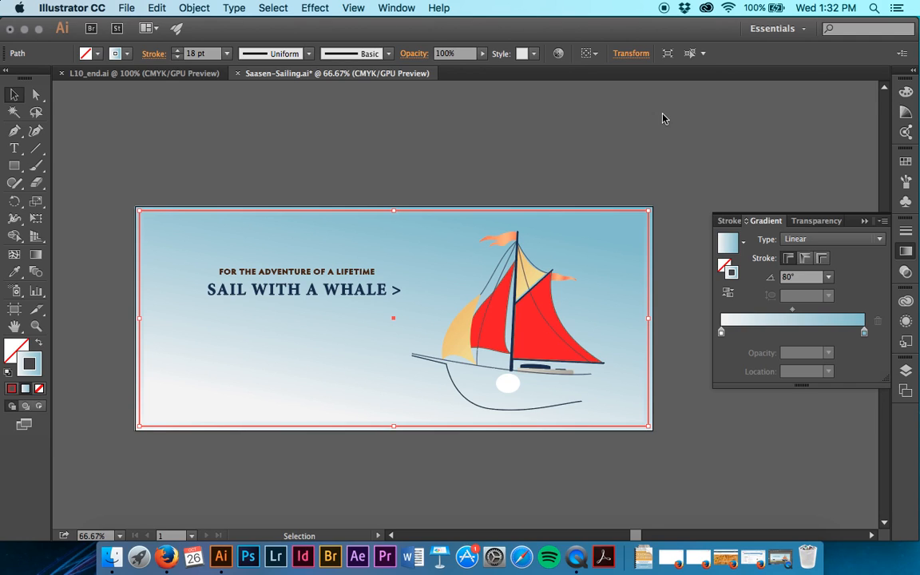
Apply the border's gradient across the stroke and change its blue end stop to a medium brown swatch
left_click(823, 258)
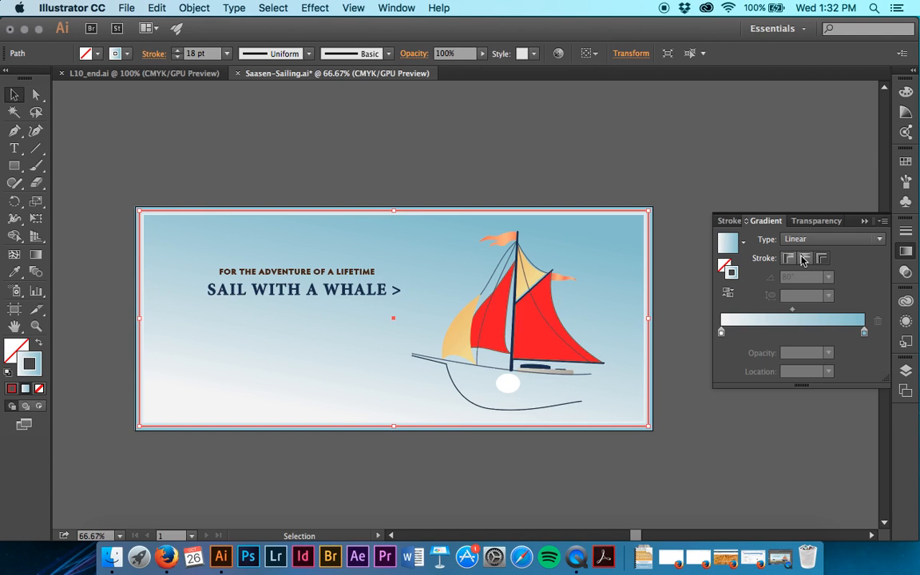
double_click(864, 332)
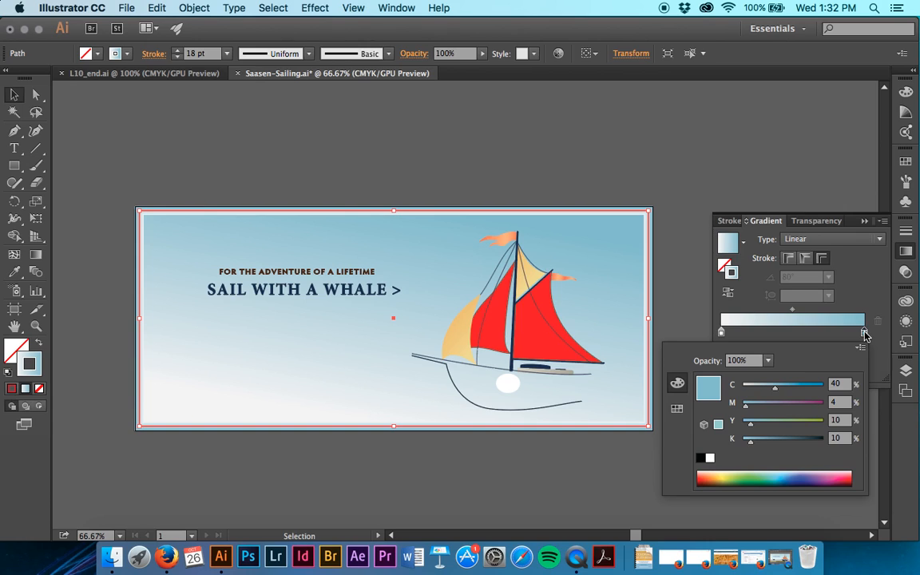
left_click(676, 408)
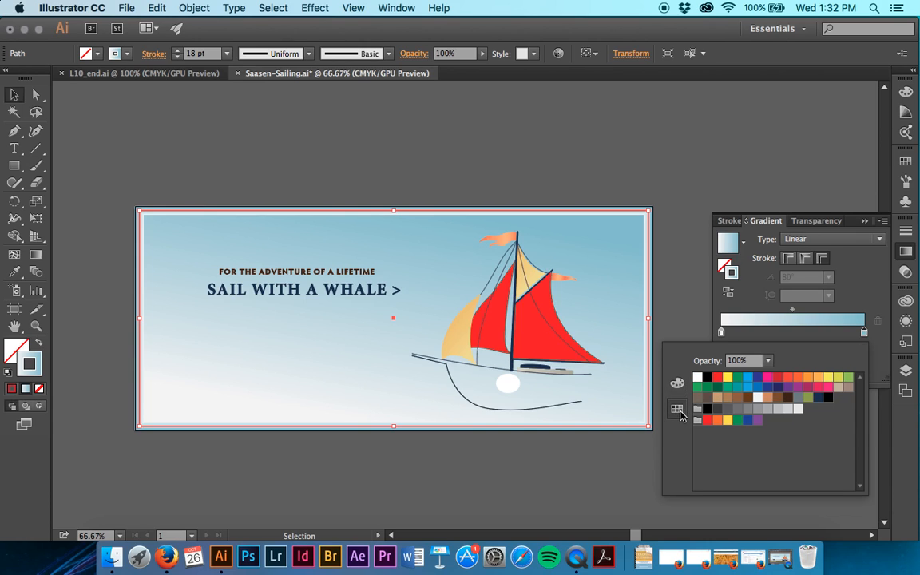
left_click(778, 398)
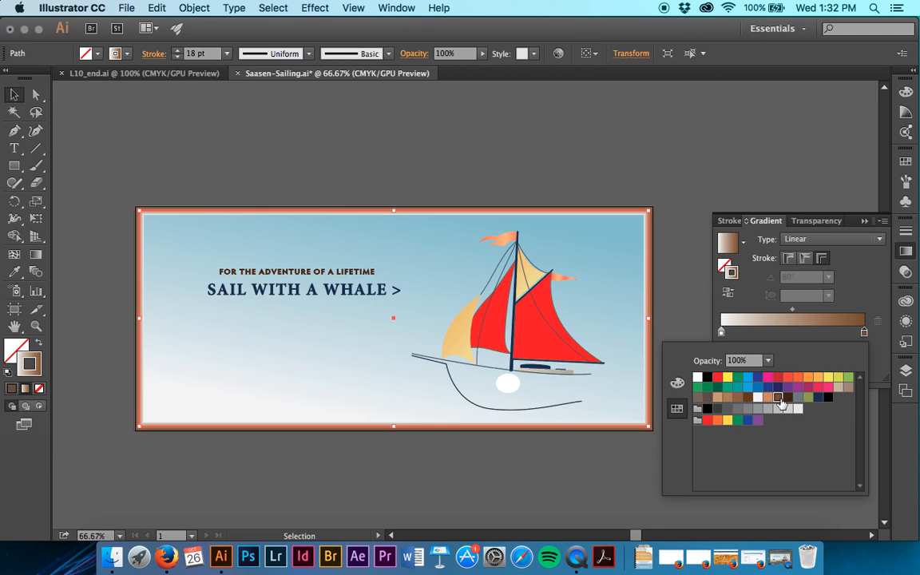
left_click(822, 333)
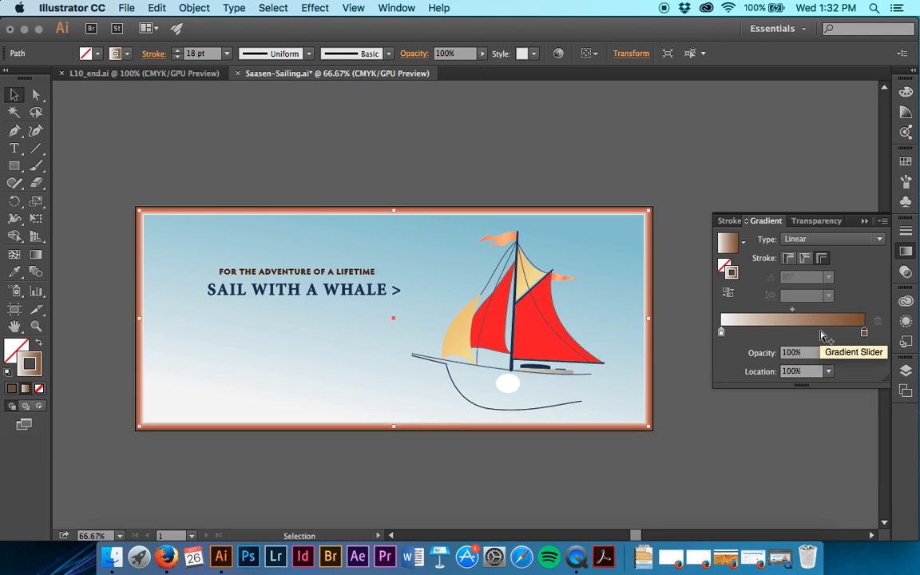
Change the white starting stop of the border's stroke gradient to the dark brown swatch
left_click(722, 333)
double_click(722, 333)
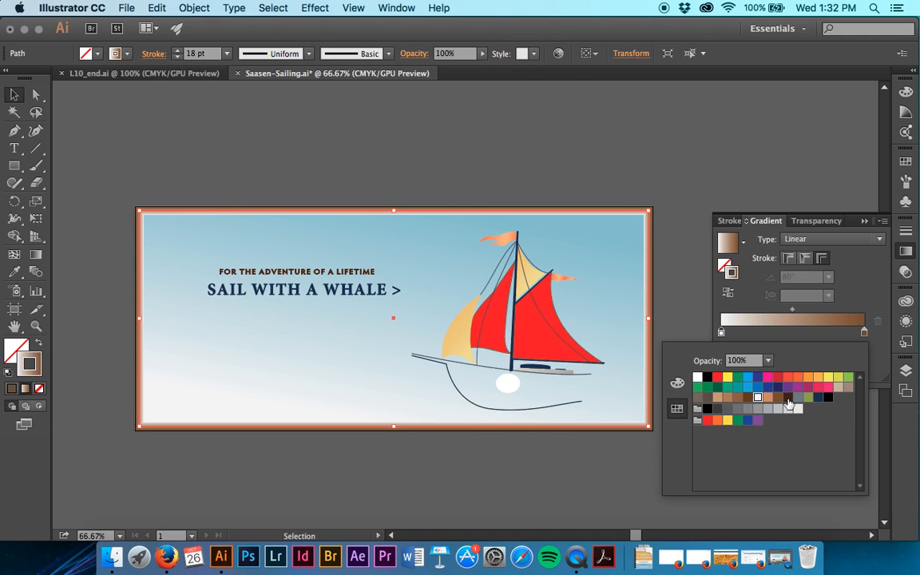
left_click(787, 399)
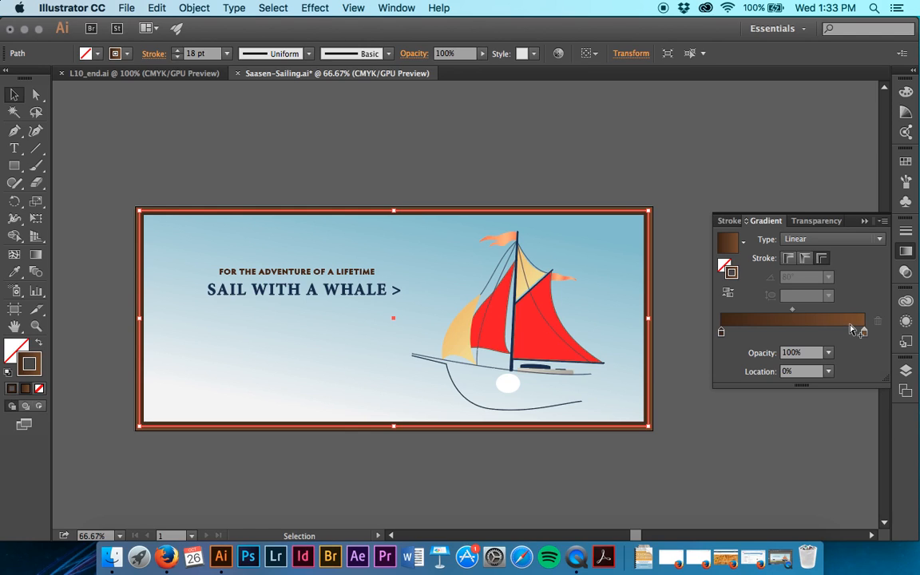
Add a gradient stop at about 51% between the two brown stops and color it with the light brown swatch
left_click(795, 332)
double_click(795, 332)
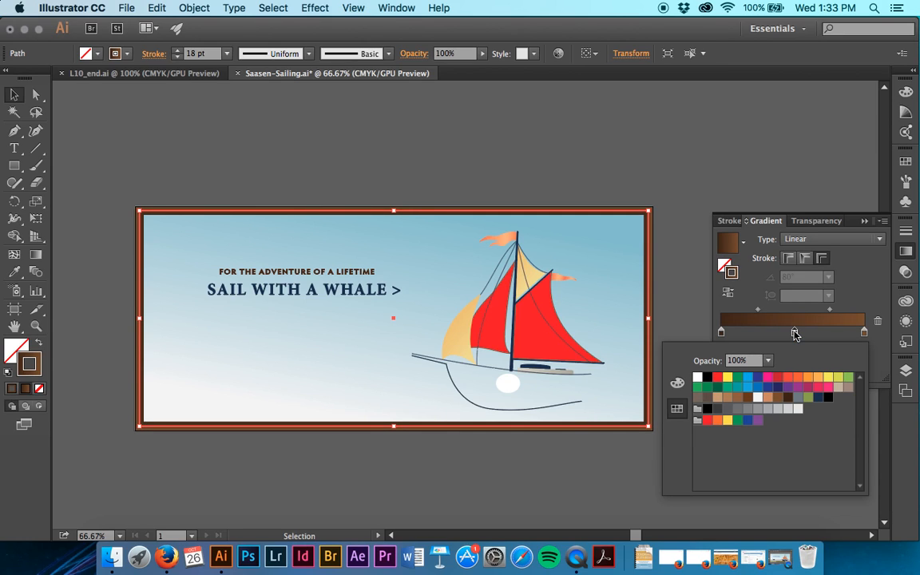
left_click(769, 399)
left_click(729, 310)
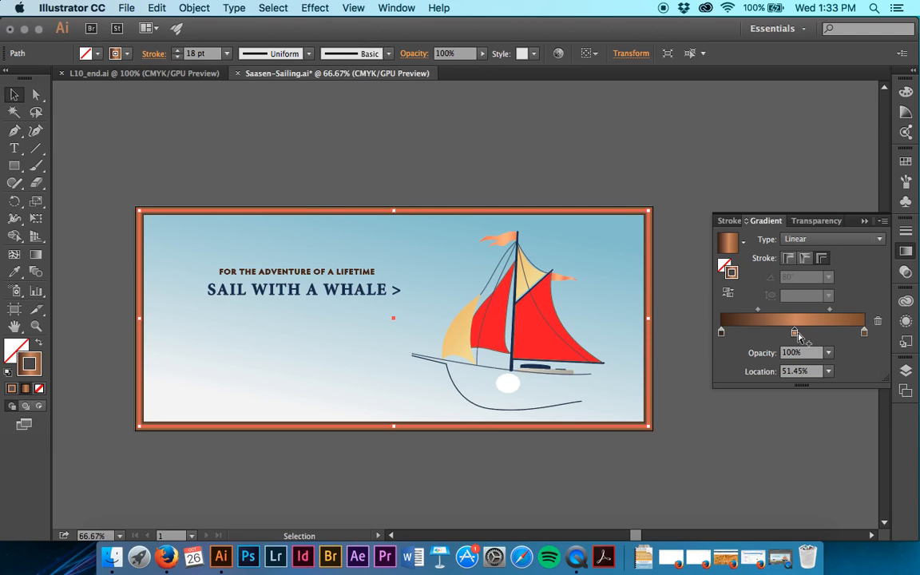
Move the light brown gradient stop toward the medium brown end and set its location to 80%
left_click_drag(794, 332, 836, 335)
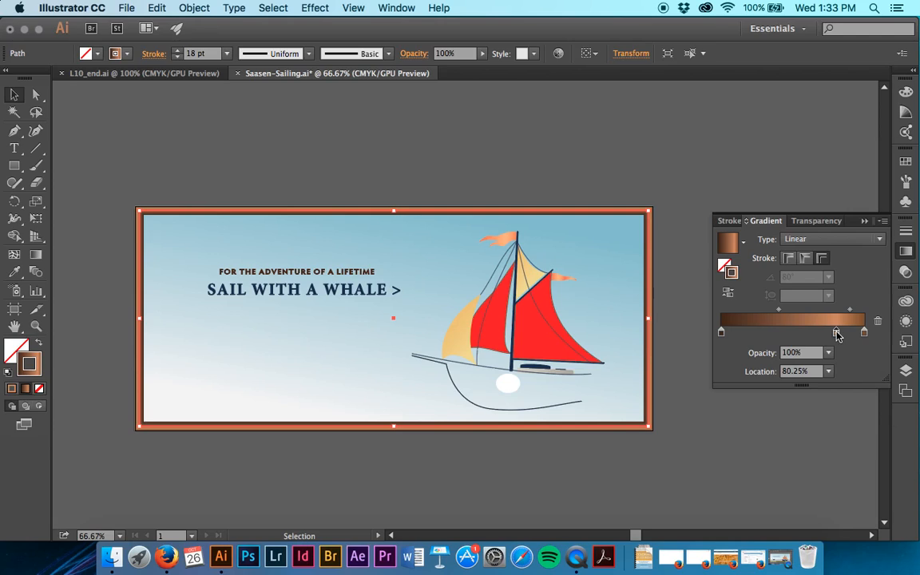
left_click(798, 373)
type("80")
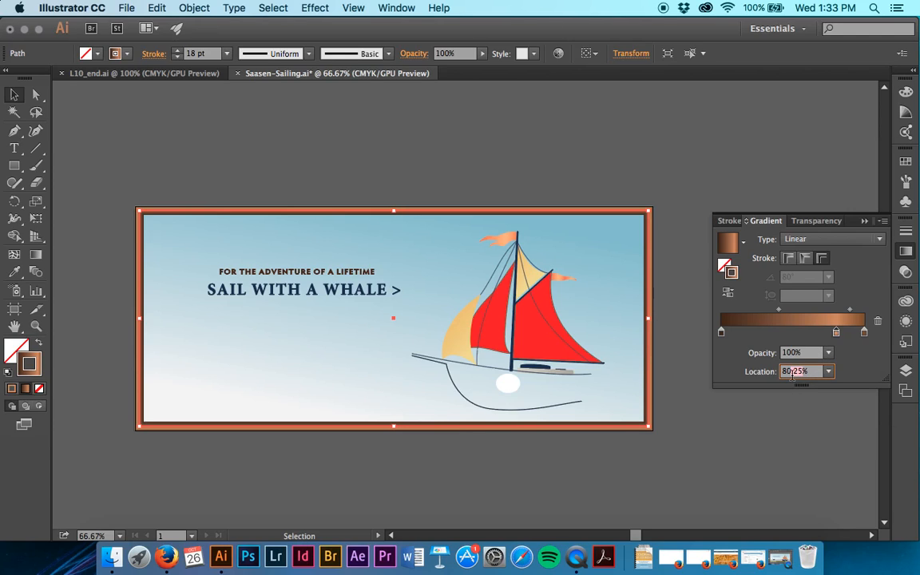
key("Return")
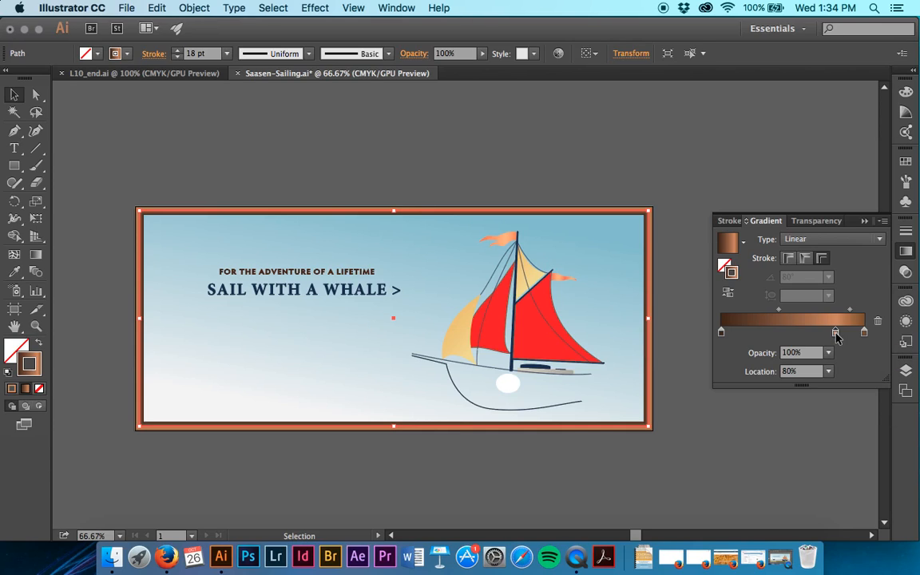
Duplicate the light brown stop to about 25% and add a medium brown stop beside it at about 36%
left_click_drag(836, 337, 757, 339)
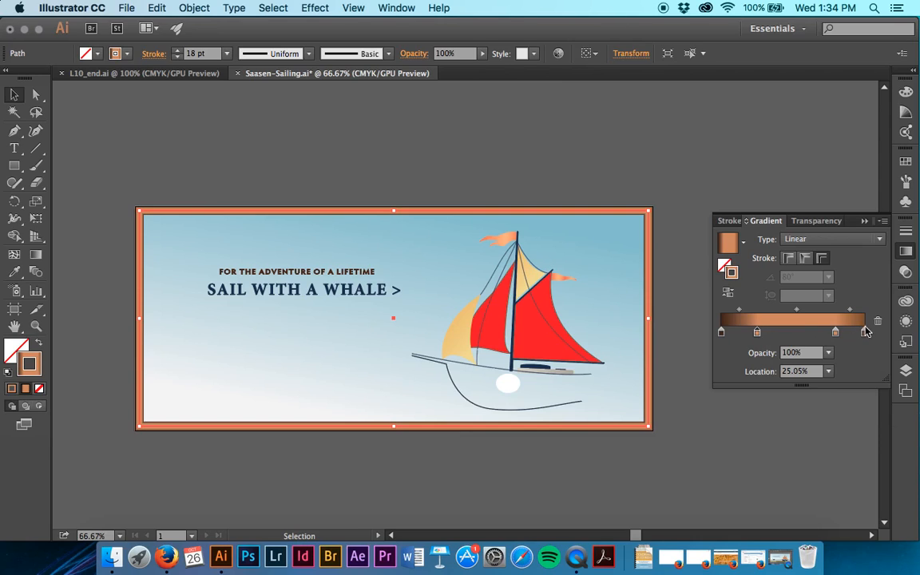
left_click(779, 332)
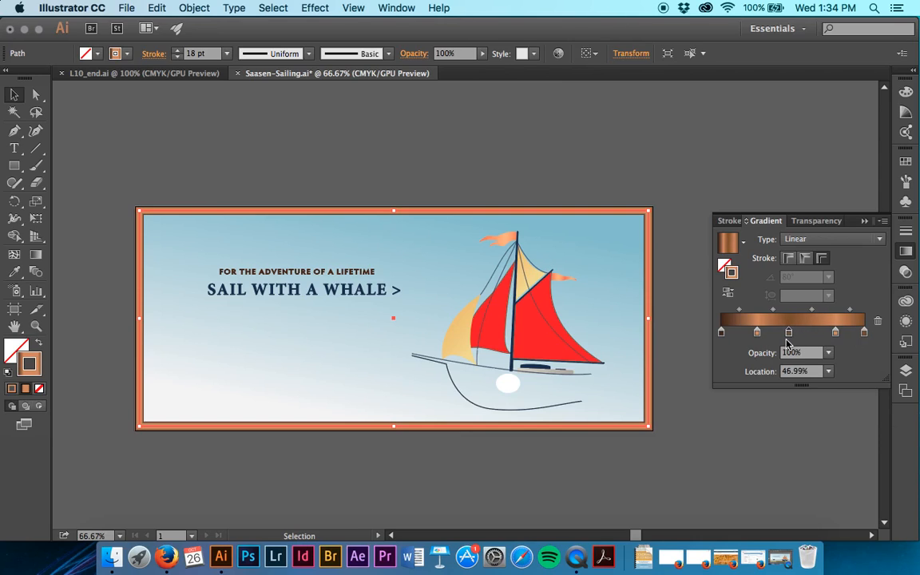
left_click_drag(778, 342, 774, 342)
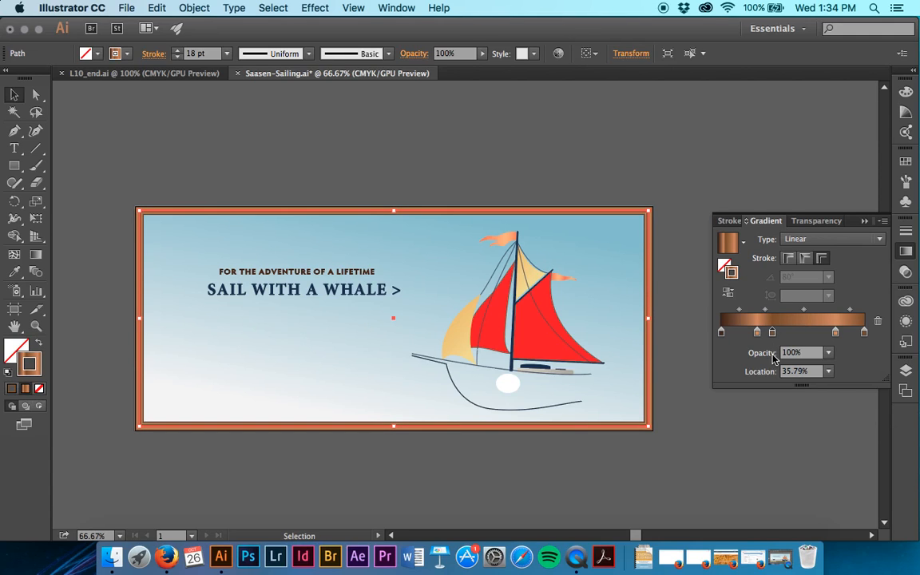
Deselect the border and save the document
key("super+equal")
key("super+equal")
key("super+equal")
key("super+equal")
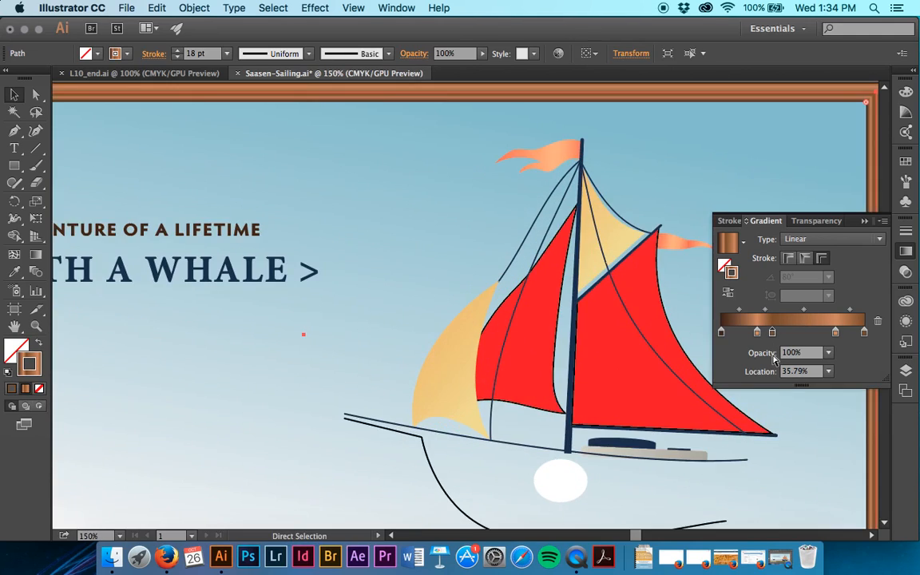
scroll(628, 252, "right", 1)
scroll(629, 252, "right", 10)
scroll(629, 253, "up", 5)
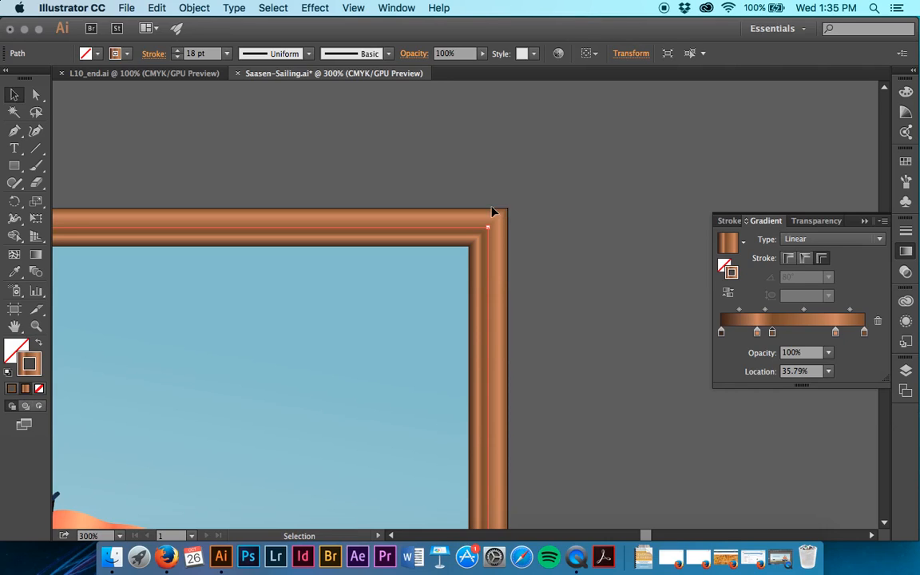
left_click(525, 210)
key("a")
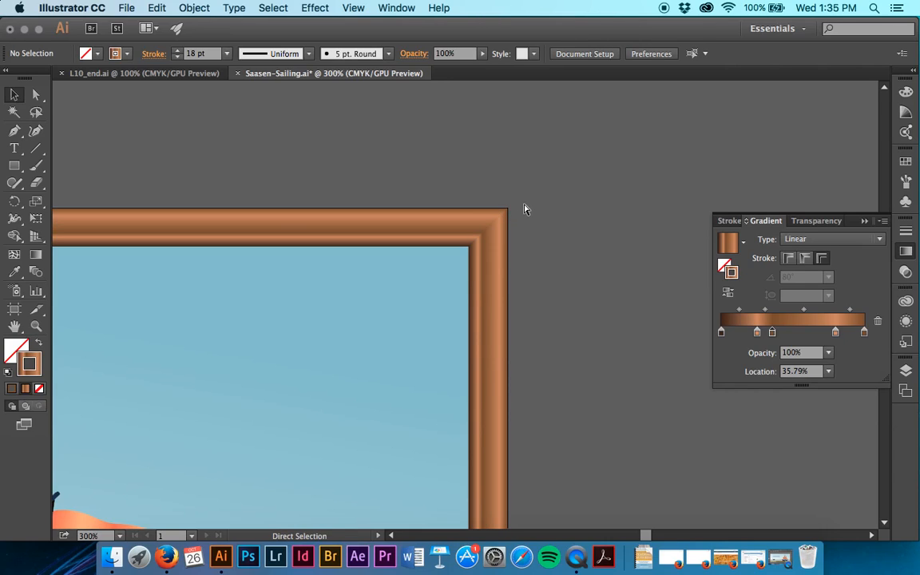
key("super+s")
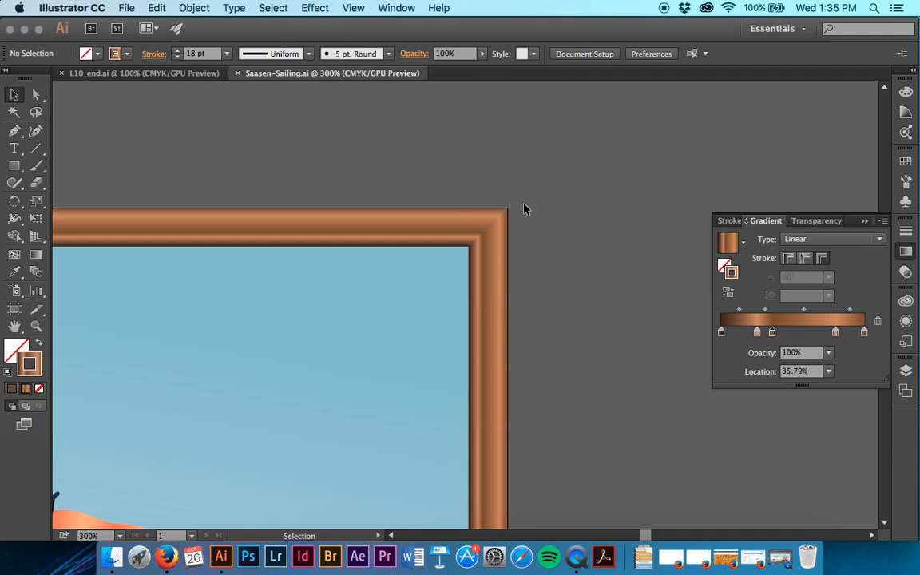
left_click_drag(757, 332, 800, 333)
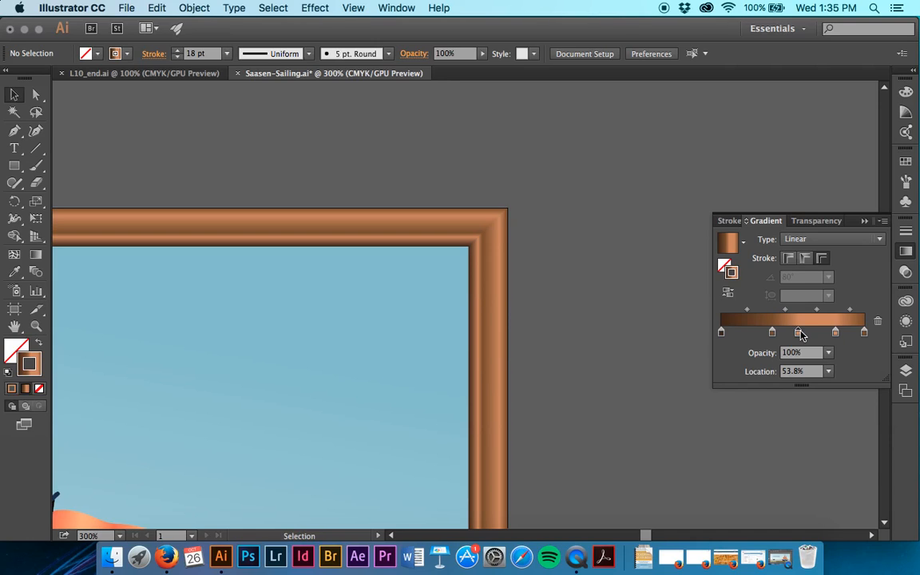
key("super+z")
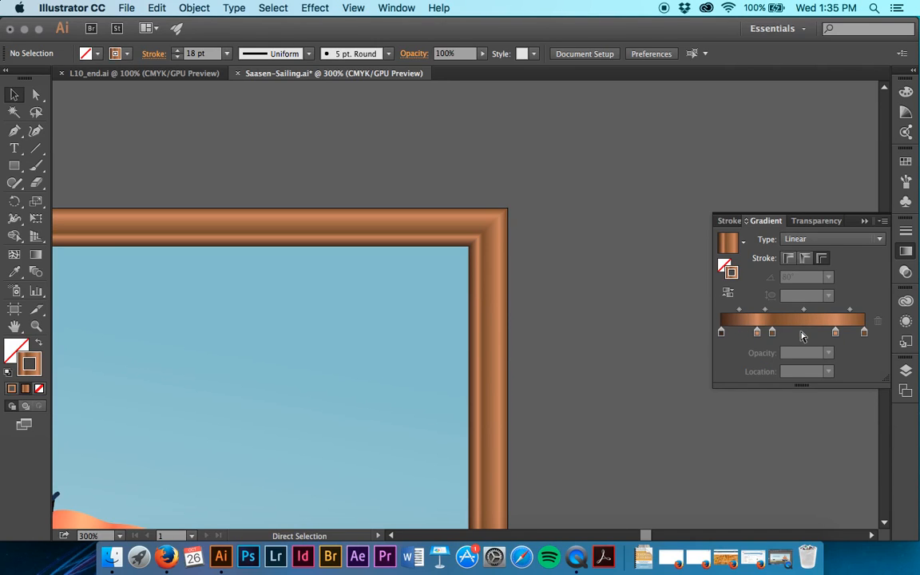
left_click(503, 396)
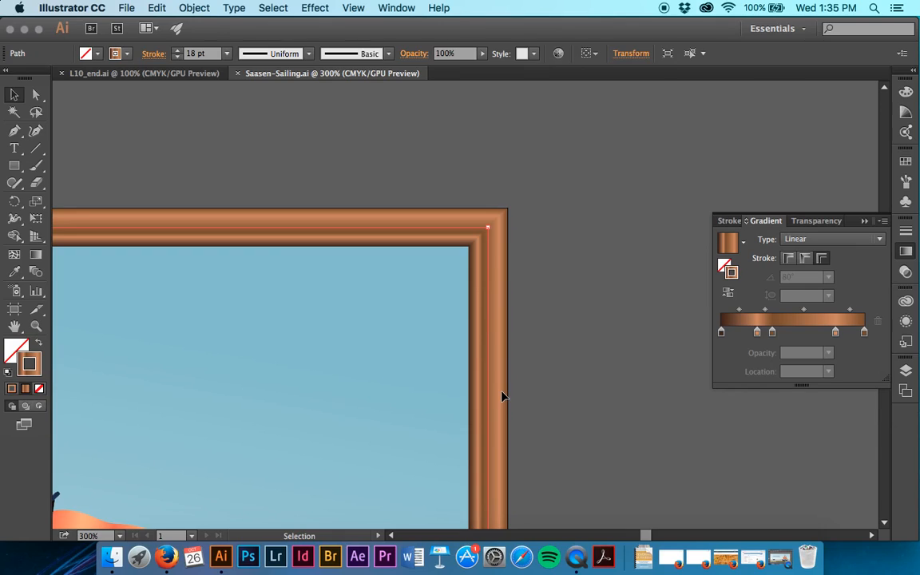
left_click(636, 341)
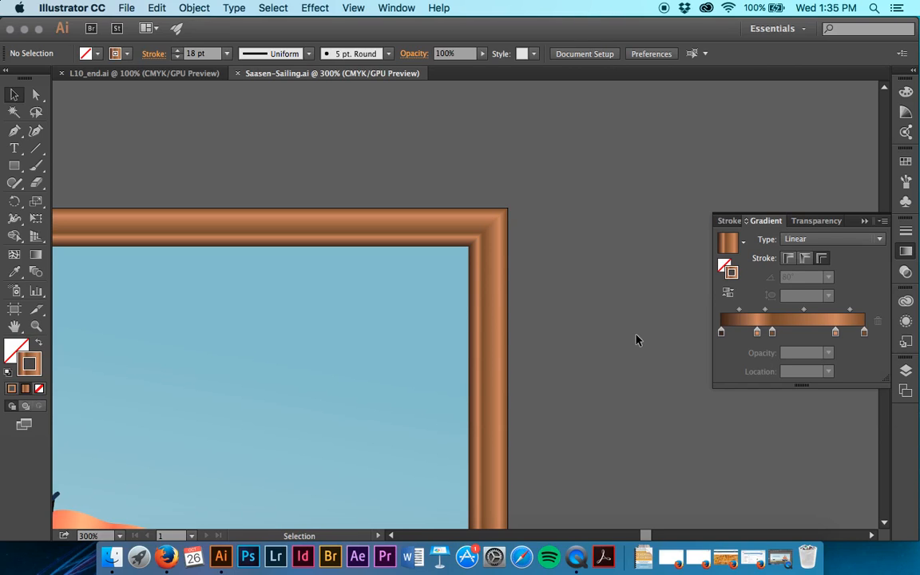
Fill the white ellipse below the boat's cabin with the white-to-black linear gradient swatch
scroll(637, 340, "down", 15)
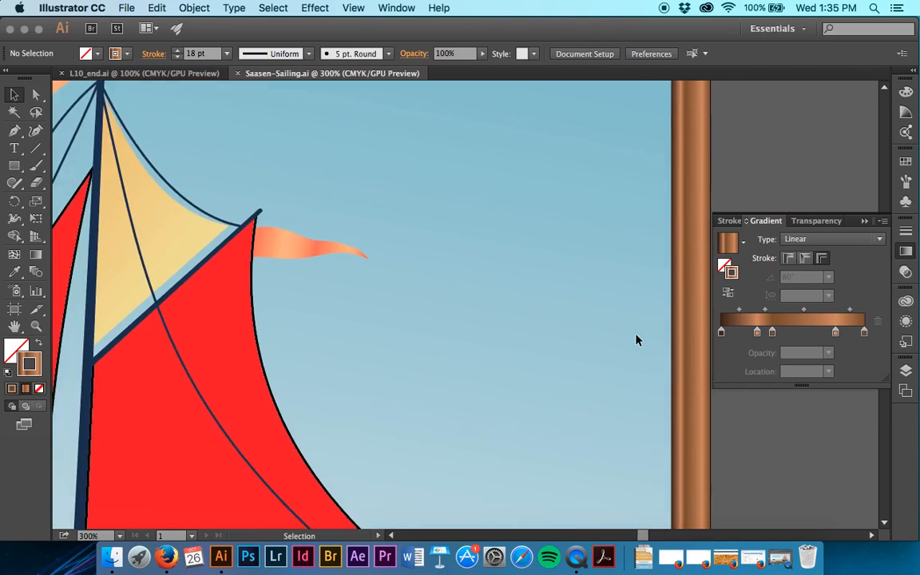
scroll(636, 340, "up", 5)
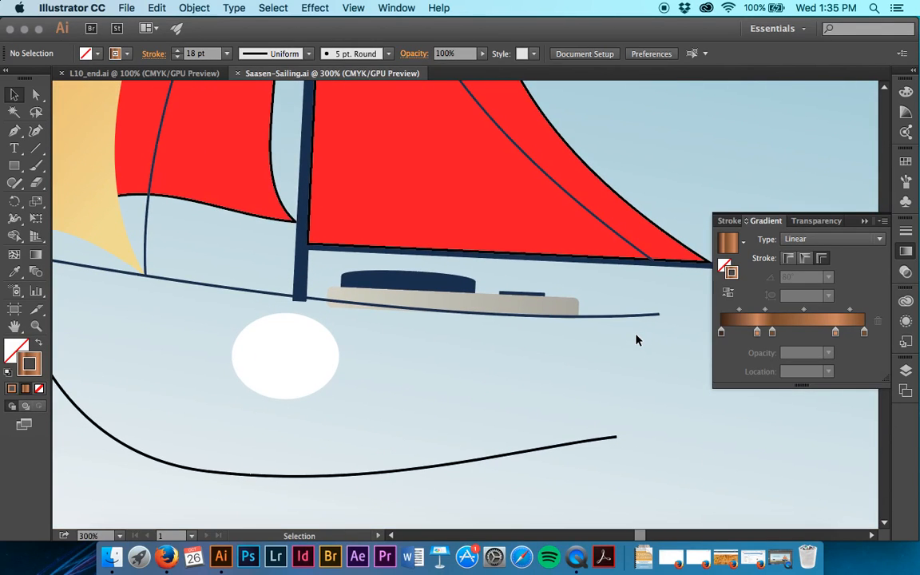
left_click(272, 381)
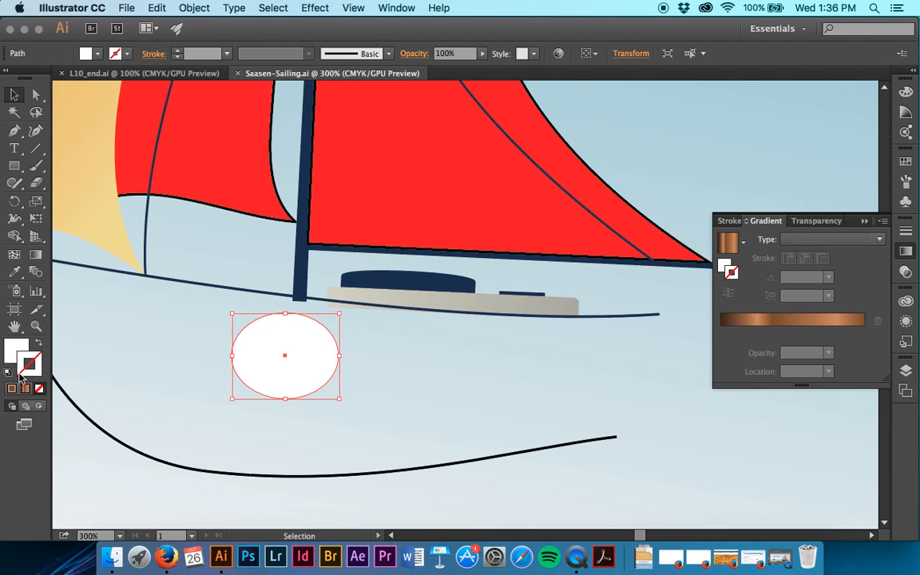
left_click(12, 350)
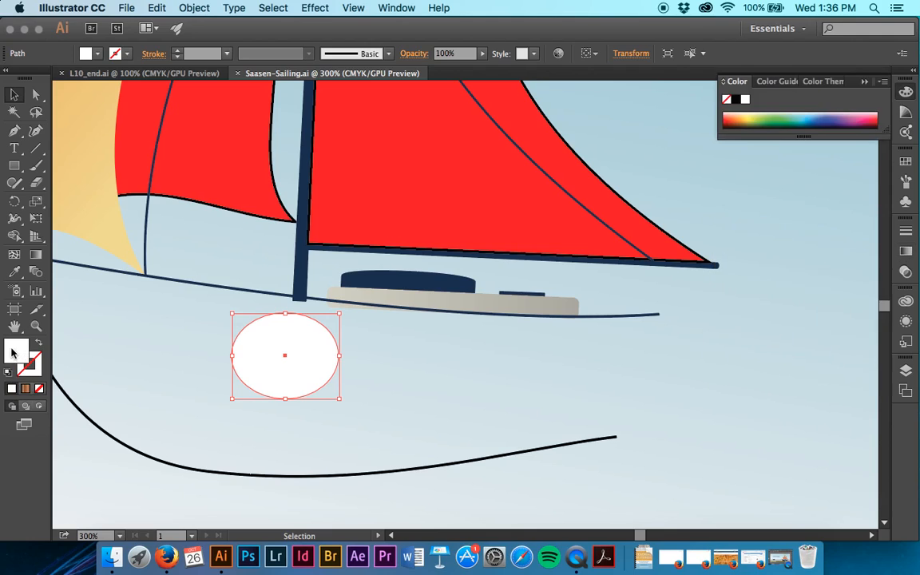
left_click(26, 389)
left_click(98, 53)
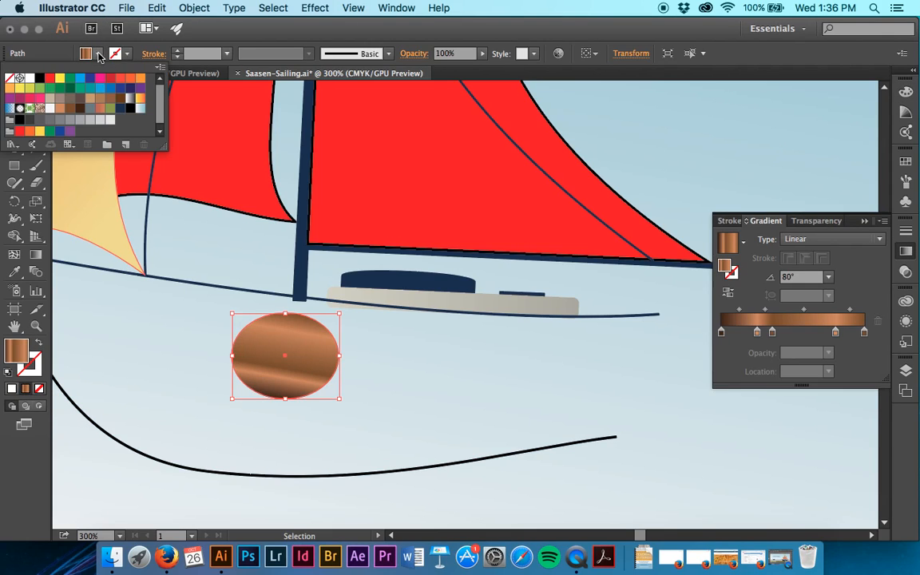
left_click(130, 97)
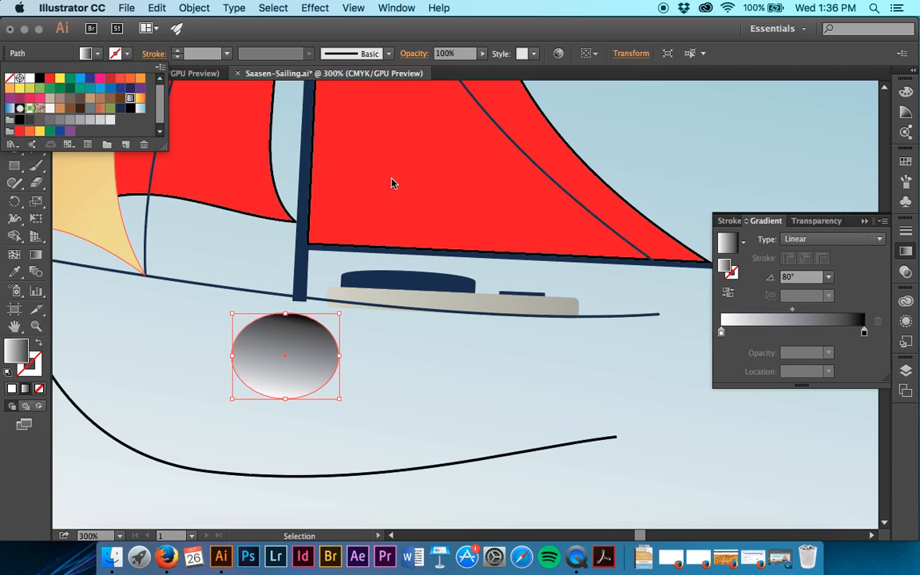
Change the ellipse's gradient type to Radial and reverse its colors
left_click(825, 243)
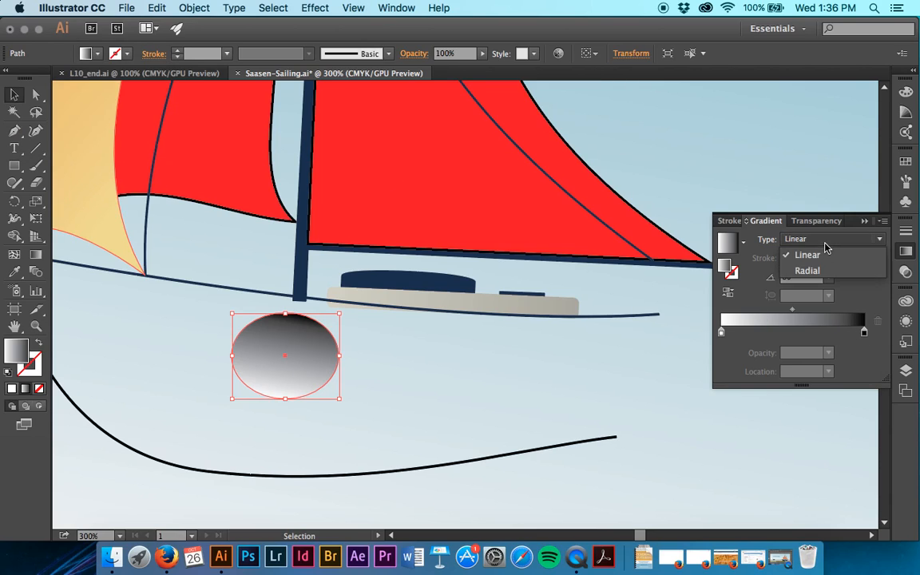
left_click(826, 269)
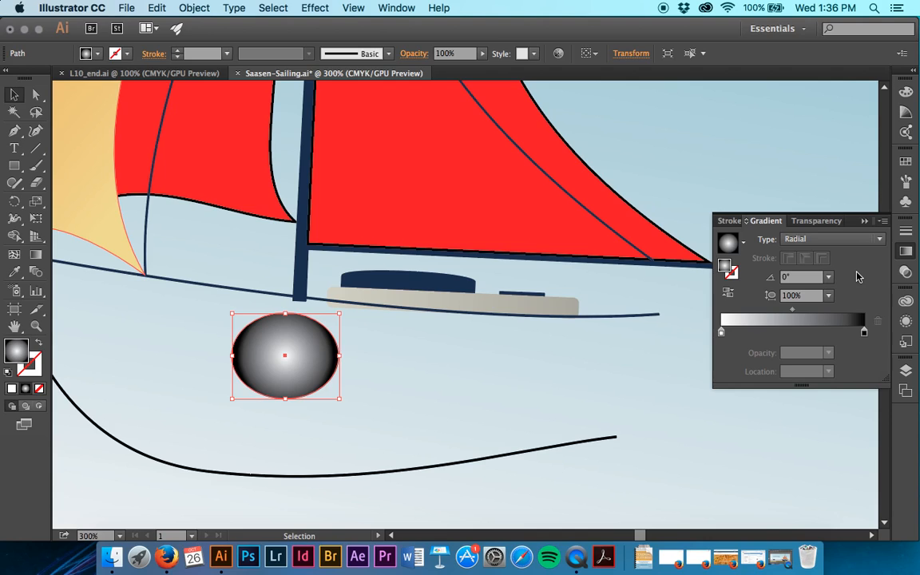
left_click(730, 294)
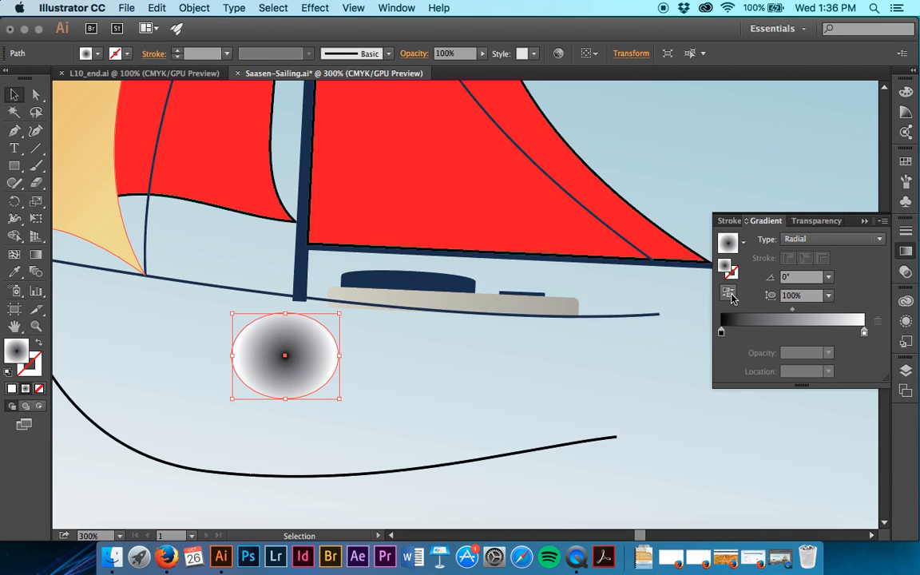
With the Gradient tool, set the ellipse's center color stop to C 22, M 0, Y 3, K 0
key("super+equal")
key("super+equal")
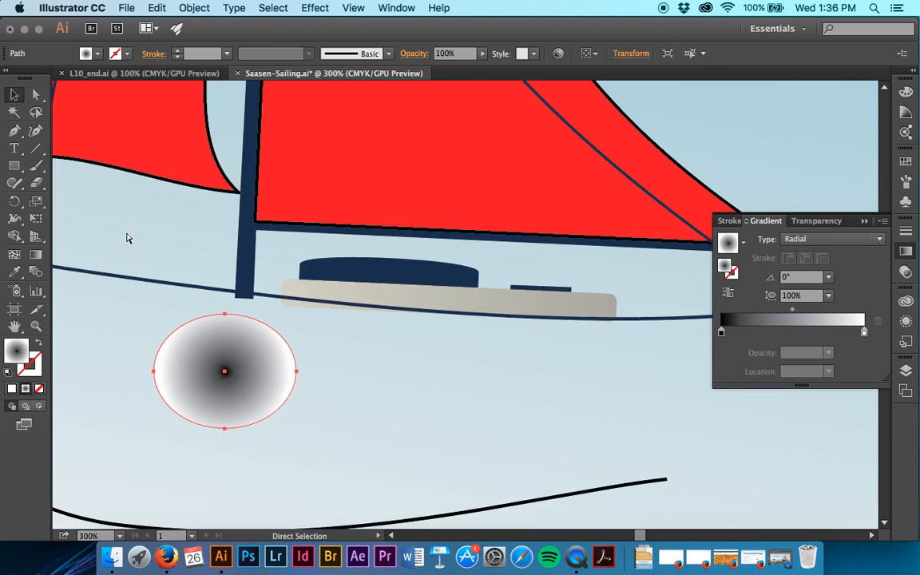
scroll(128, 238, "left", 10)
scroll(132, 241, "down", 2)
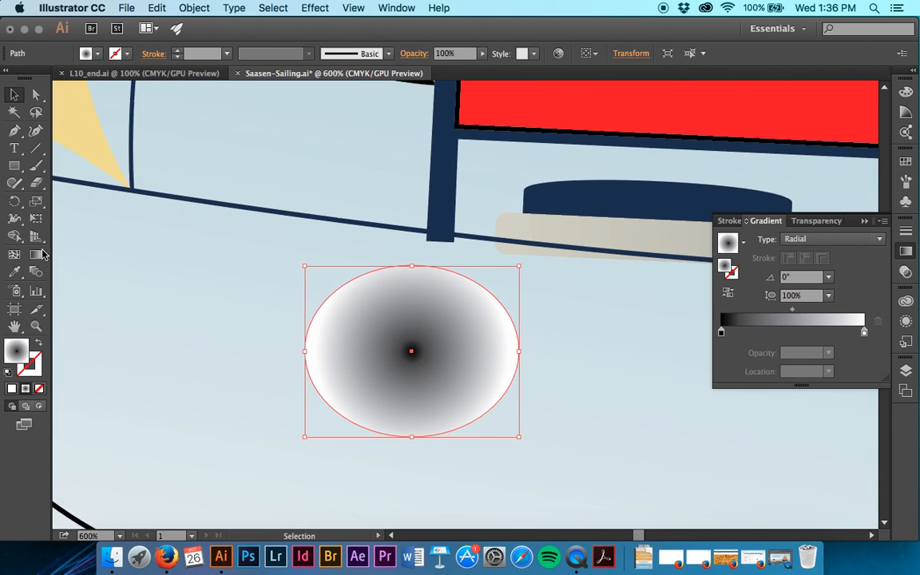
left_click(35, 256)
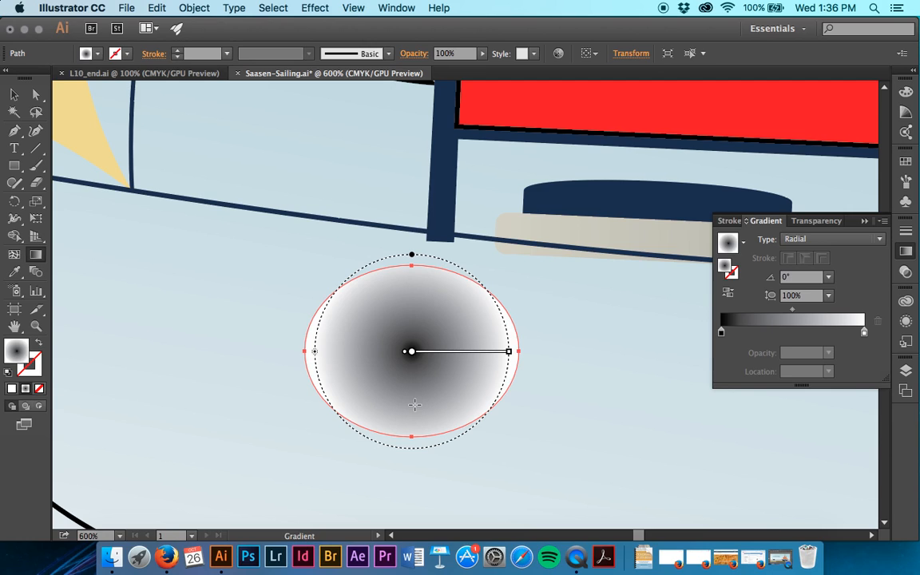
mouse_move(428, 351)
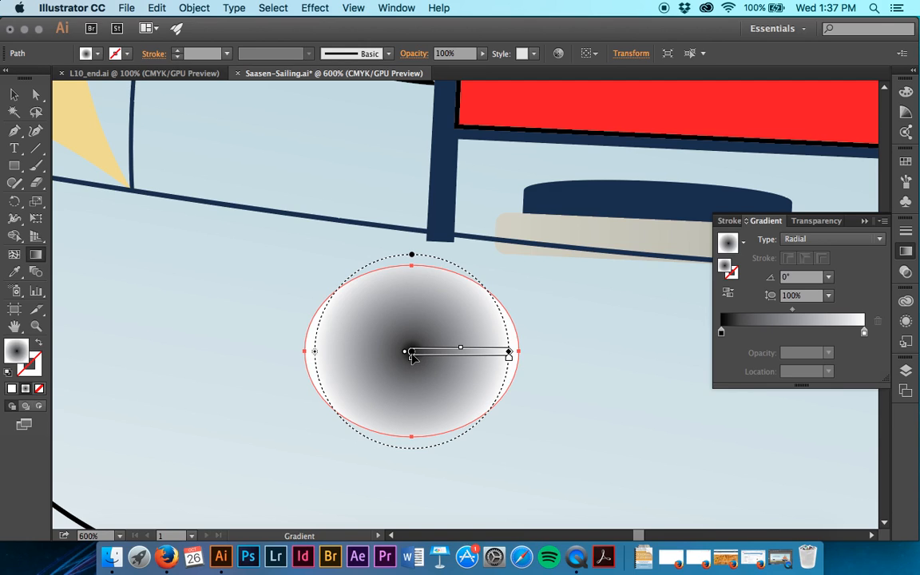
double_click(411, 355)
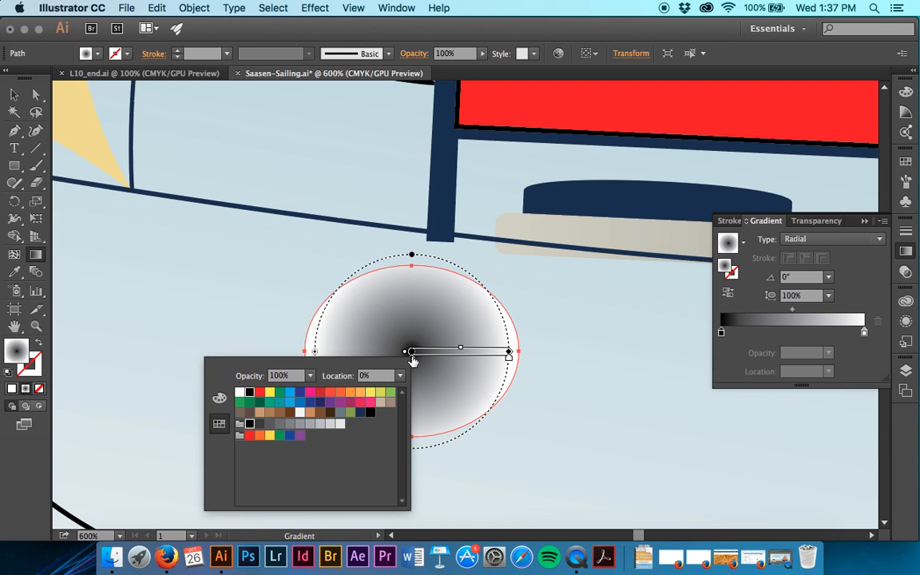
left_click(219, 398)
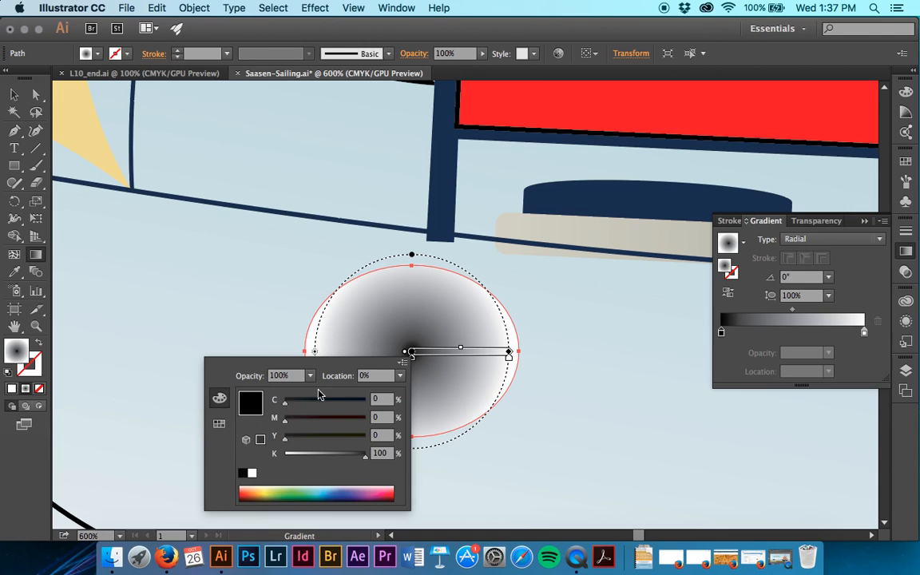
left_click_drag(388, 400, 335, 402)
type("22")
key("Tab")
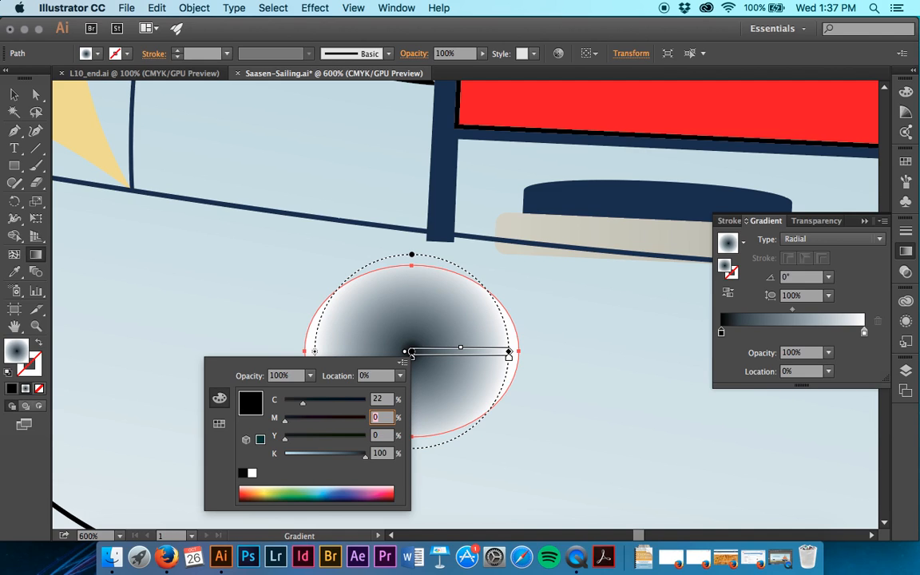
key("Tab")
type("3")
key("Tab")
type("0")
key("Tab")
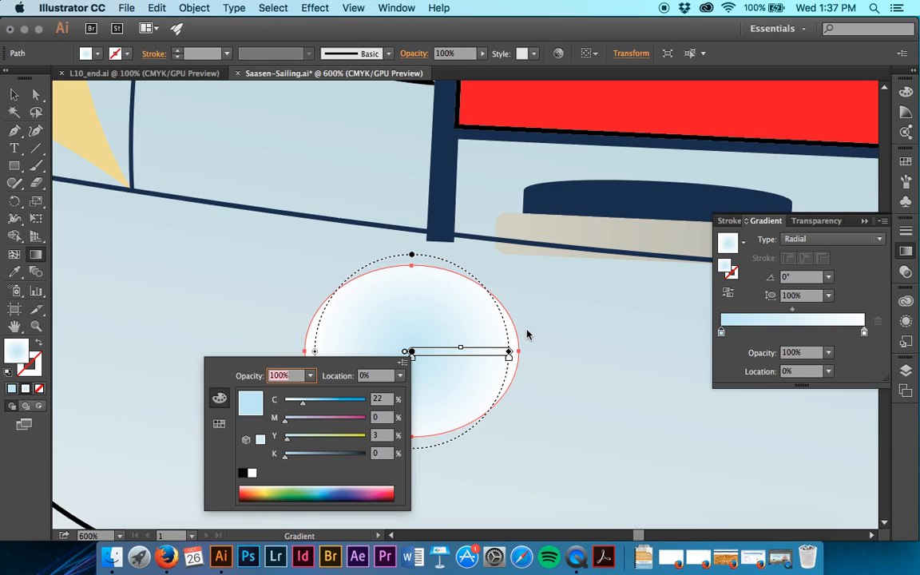
Add a gradient stop at about 86% near the white end and color it with the slate gray swatch
left_click(495, 359)
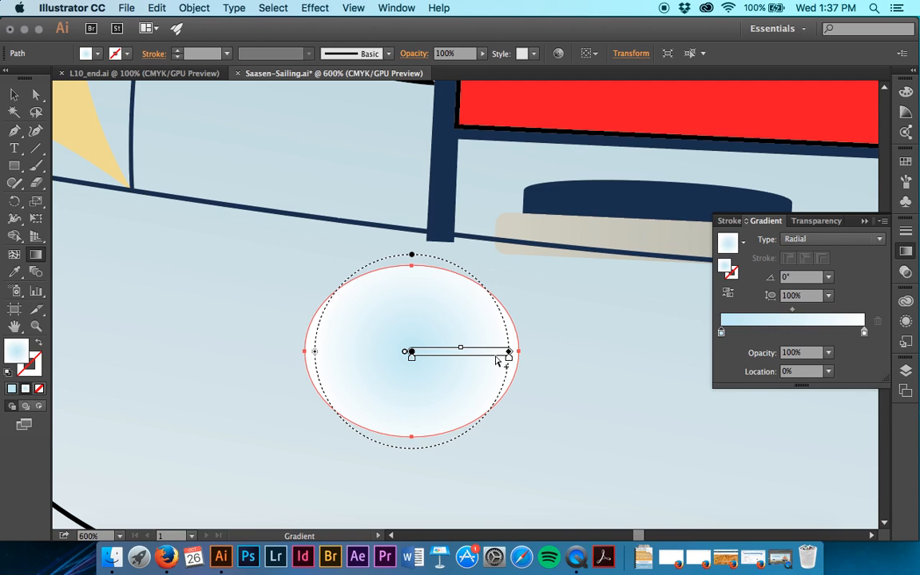
left_click(495, 358)
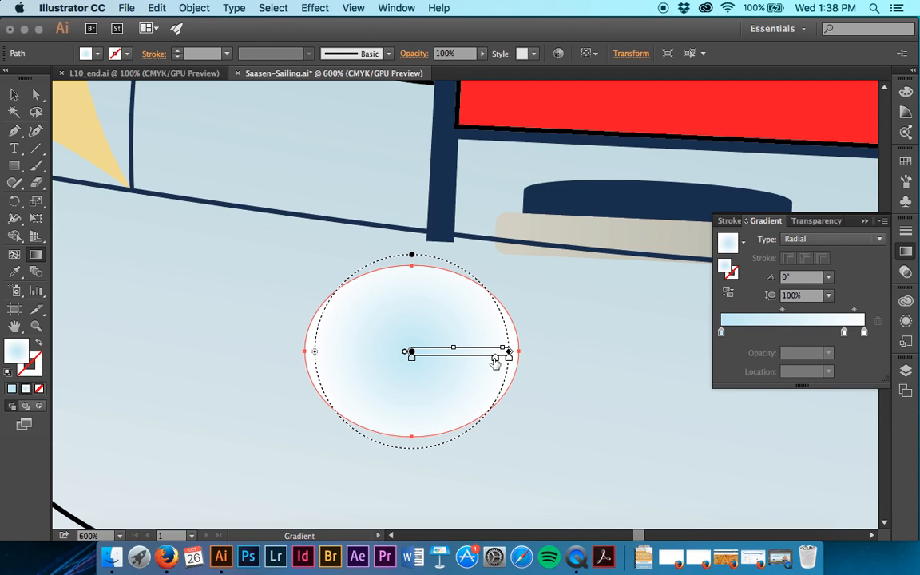
double_click(495, 359)
left_click(302, 426)
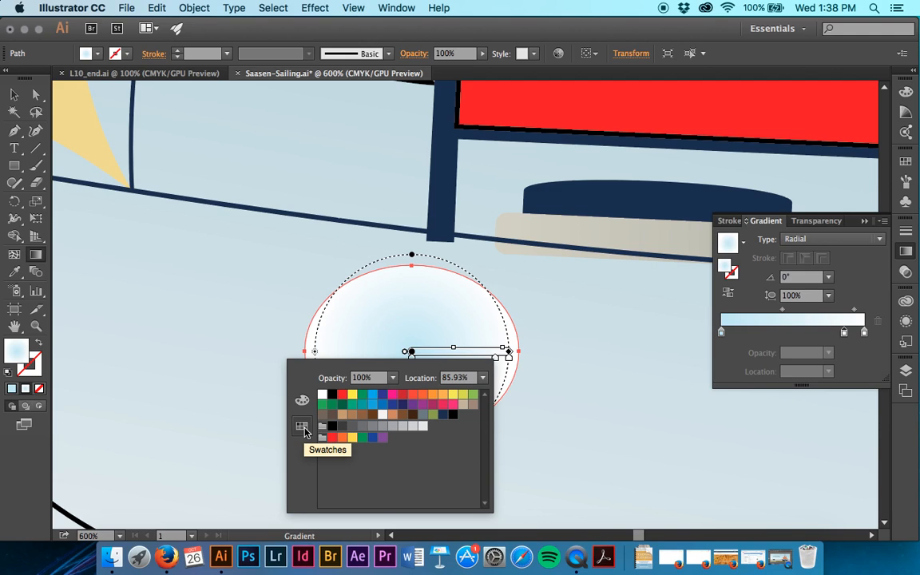
left_click(421, 417)
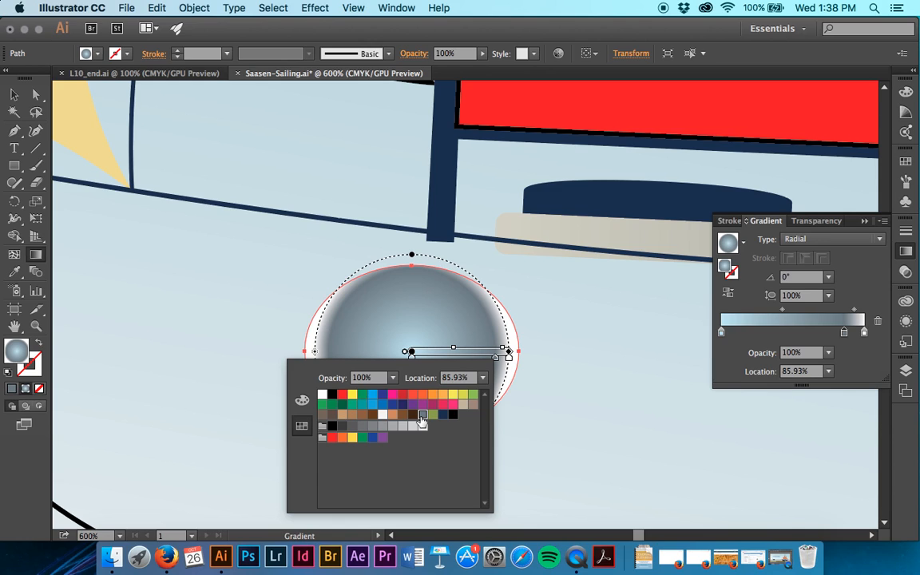
Set the slate gray stop's location to 87%
left_click(829, 340)
left_click(793, 372)
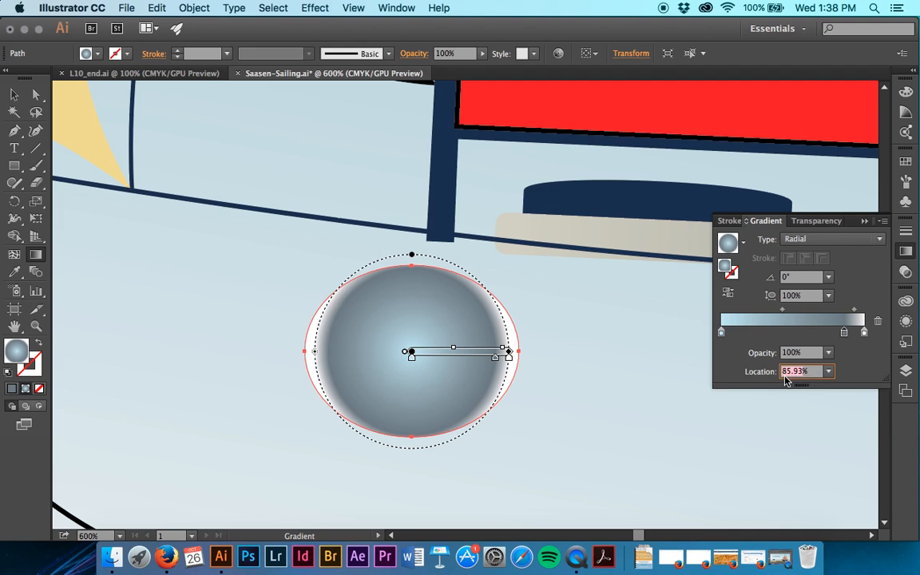
type("87")
key("Tab")
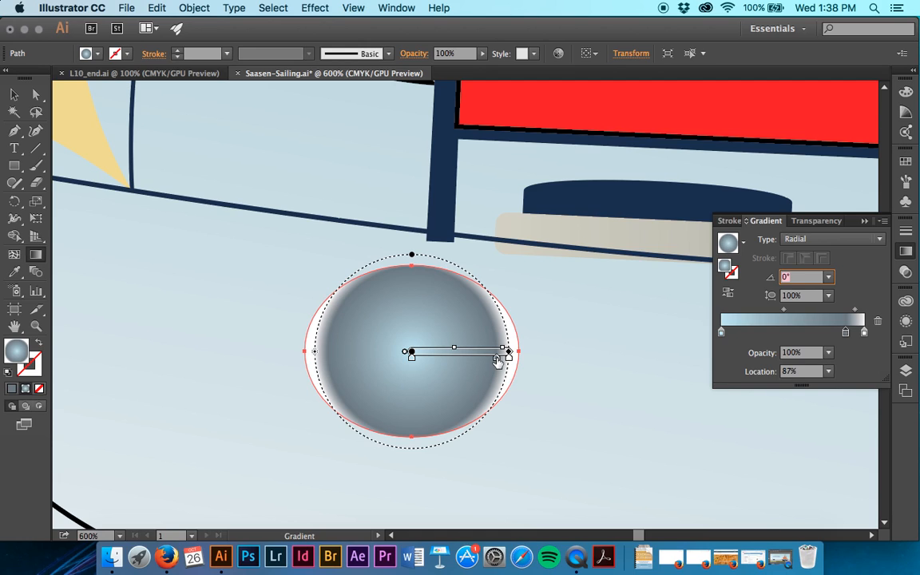
Duplicate the slate gray stop toward the ellipse's center and set the copy's location to 80%
left_click_drag(496, 360, 486, 362)
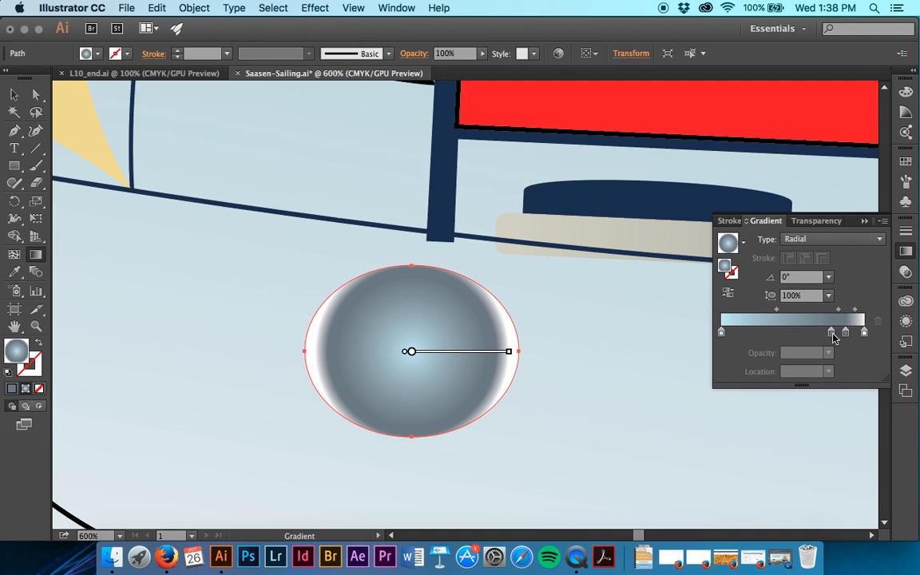
mouse_move(487, 362)
left_click(830, 332)
left_click(784, 373)
type("80")
key("Return")
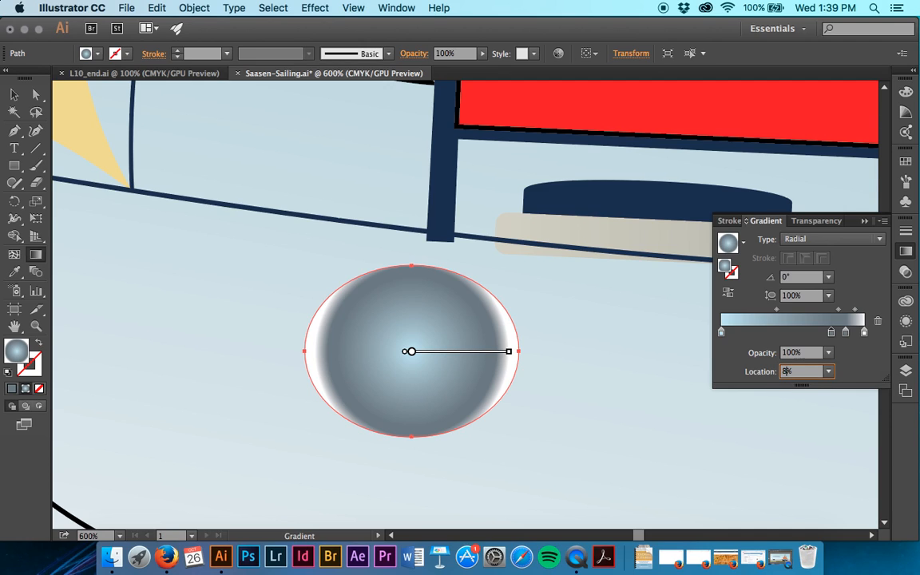
key("Tab")
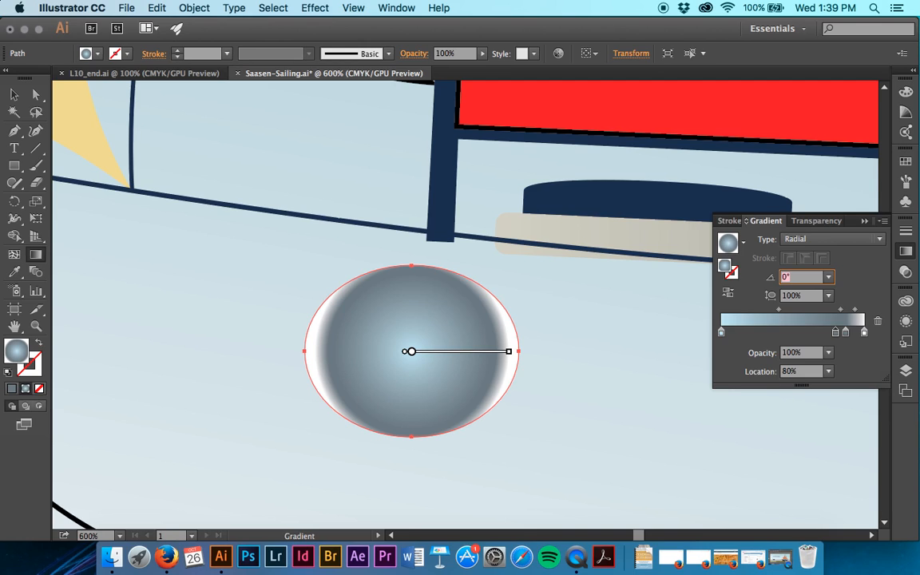
Set the light blue center stop's location to 70% and save the document
left_click(721, 333)
double_click(721, 333)
left_click(759, 337)
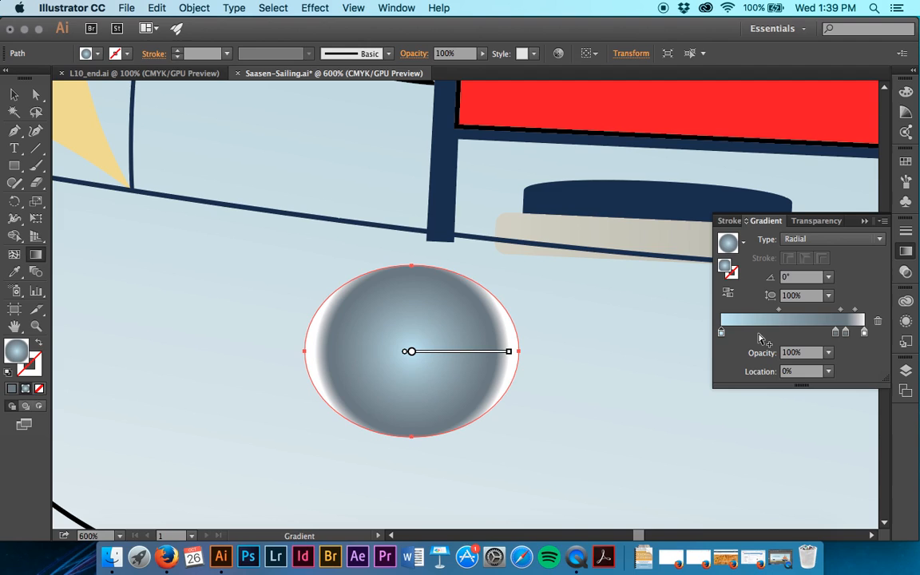
left_click(790, 371)
type("70")
key("Tab")
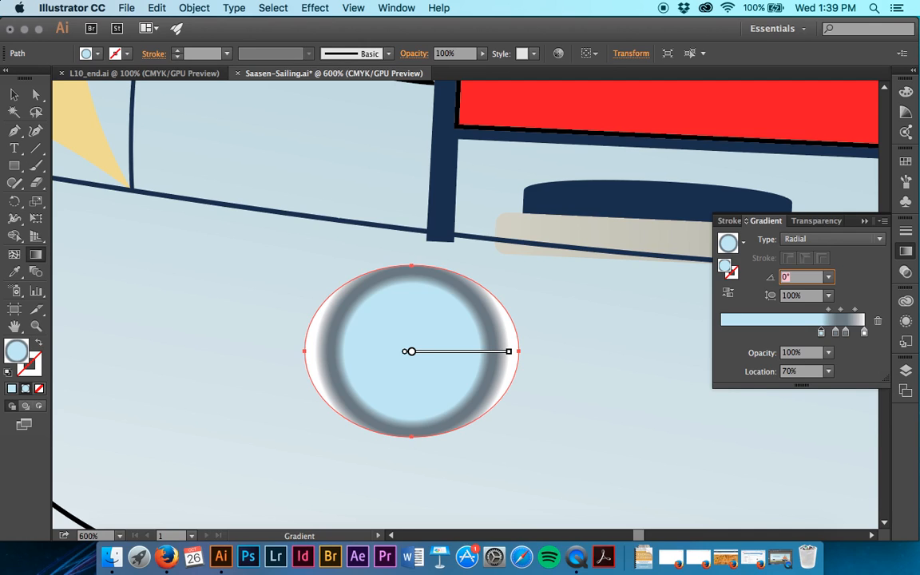
key("super+s")
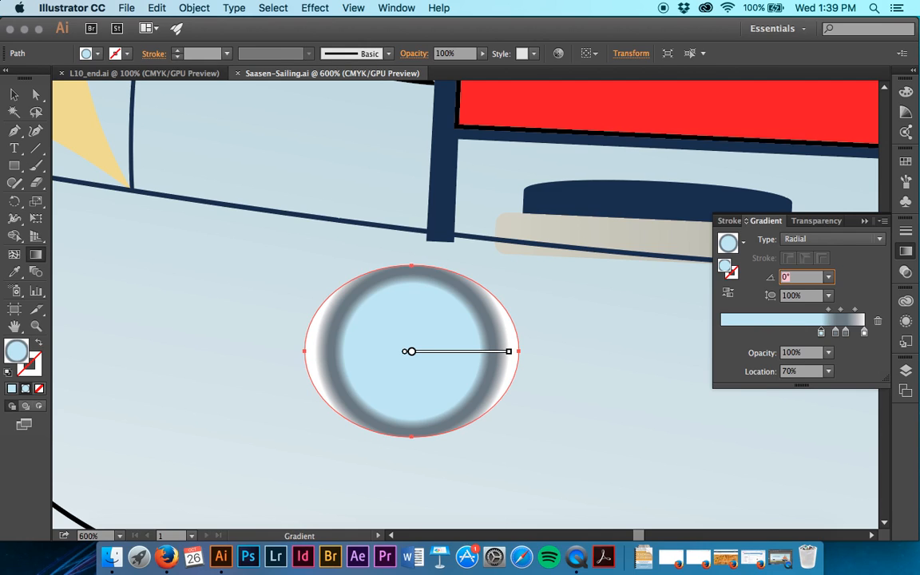
Extend the radial gradient to the ellipse's side edge and set its aspect ratio to 80%
mouse_move(464, 386)
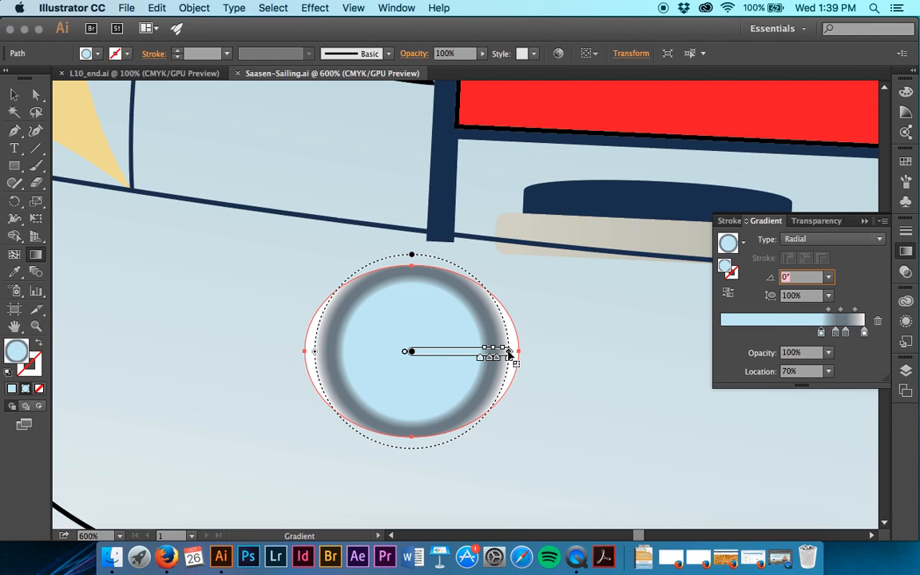
left_click_drag(509, 353, 517, 355)
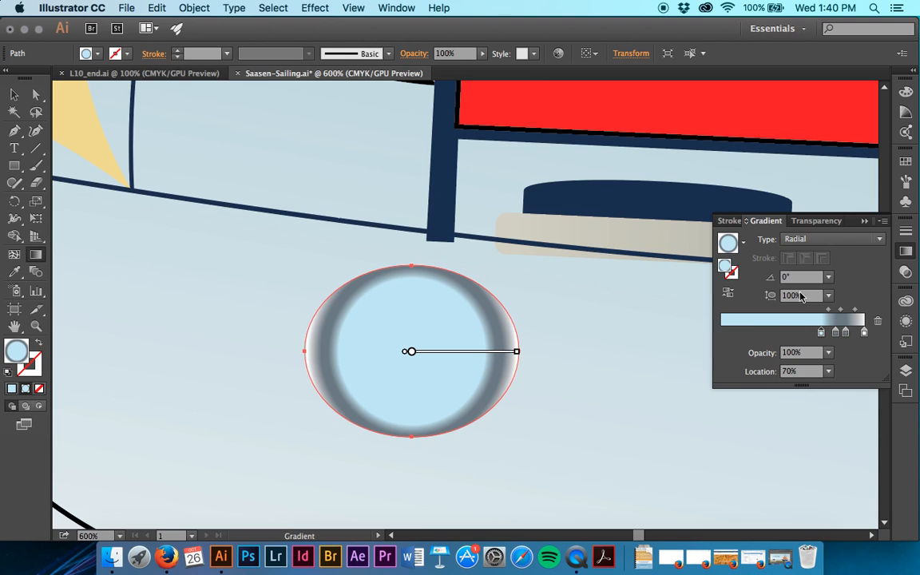
left_click(828, 298)
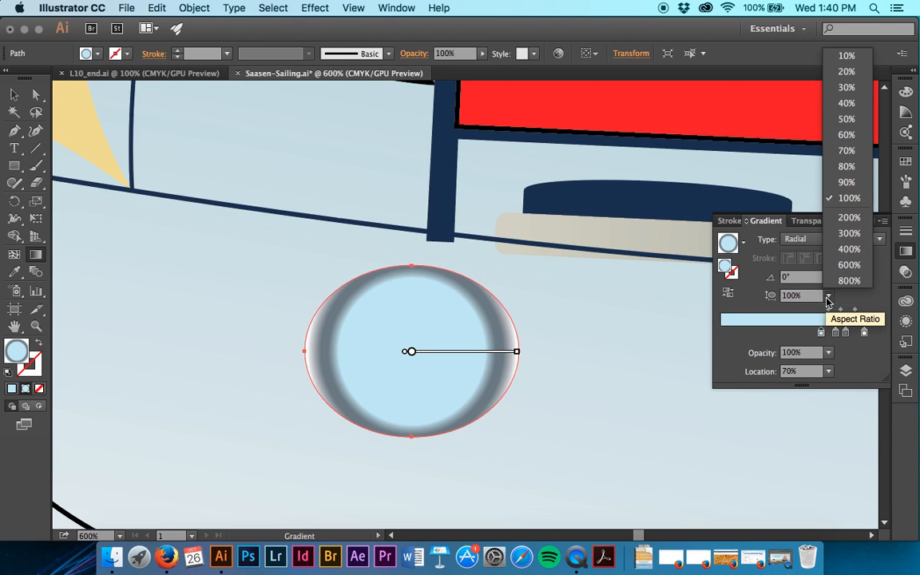
left_click(837, 166)
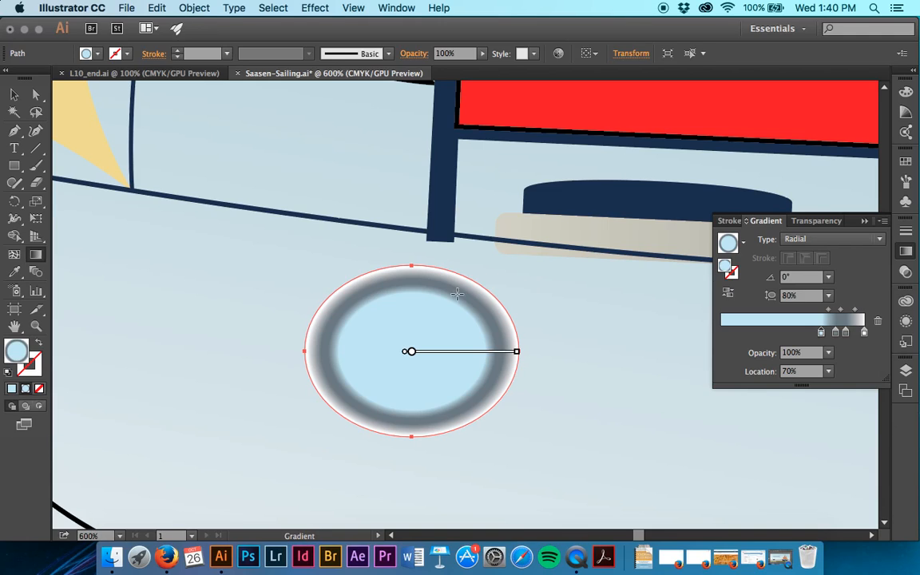
Shift the radial gradient slightly upward within the ellipse
mouse_move(420, 433)
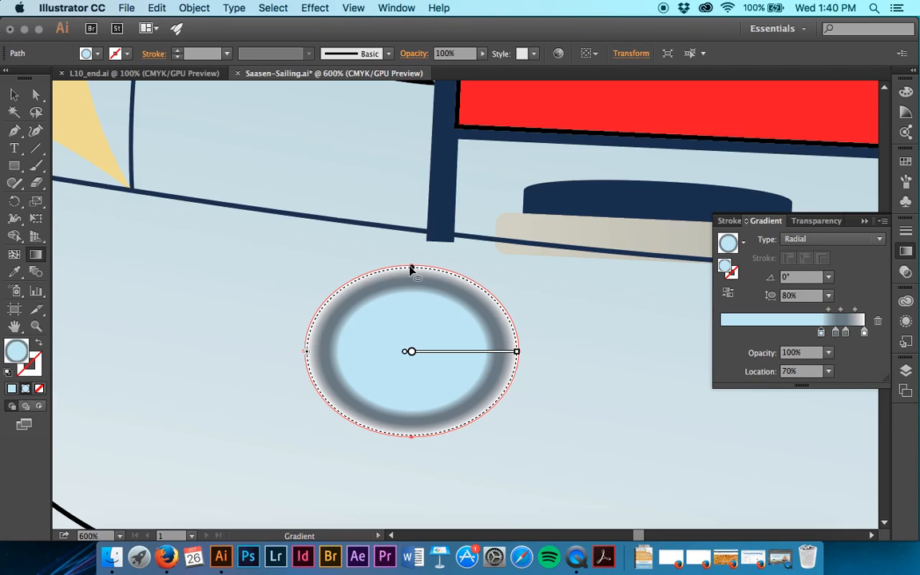
left_click_drag(410, 271, 411, 262)
left_click_drag(452, 351, 453, 349)
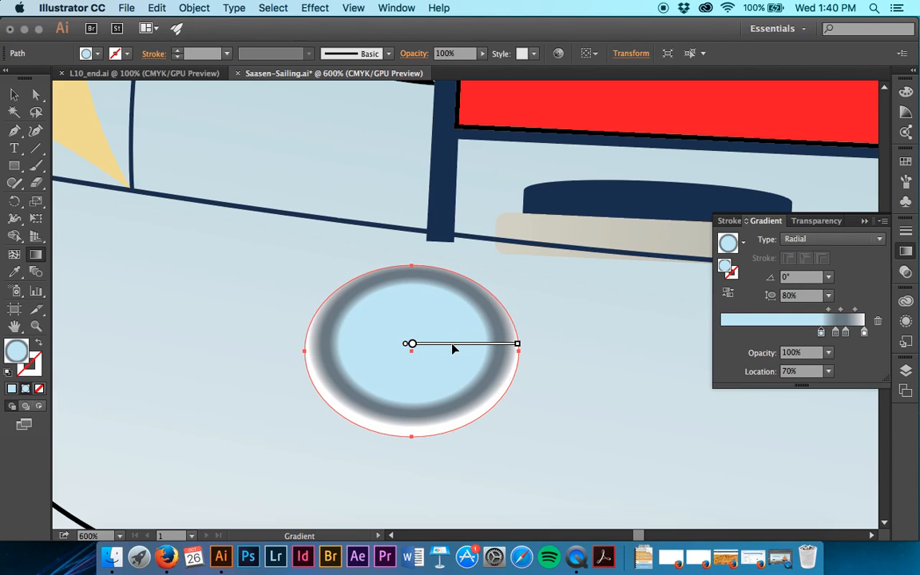
Scale the porthole ellipse uniformly to 60% with Scale Strokes & Effects turned off
left_click(14, 94)
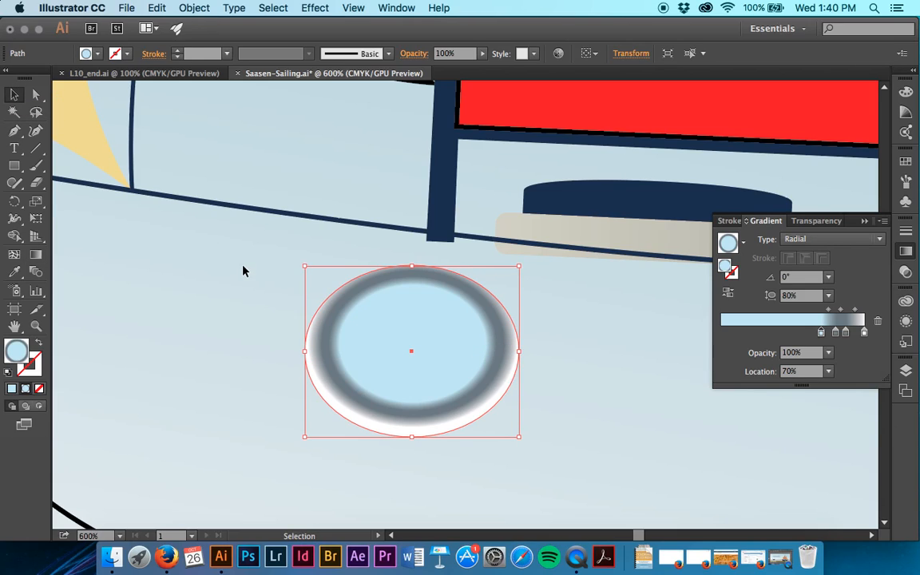
left_click(36, 202)
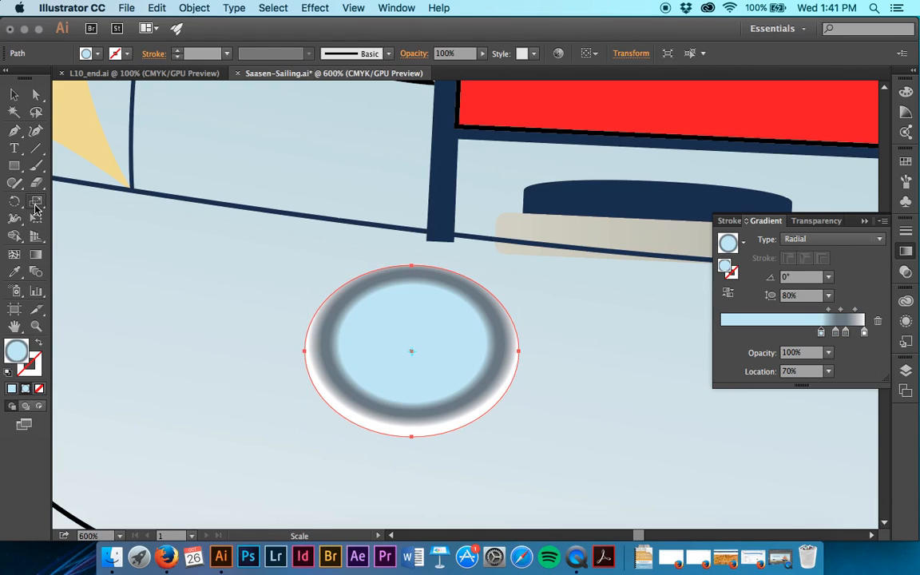
double_click(35, 209)
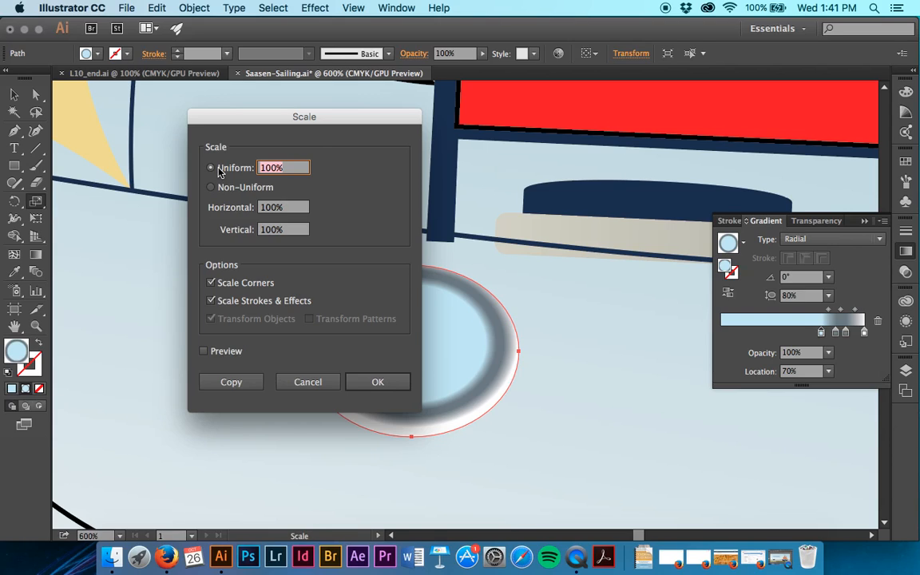
left_click(212, 300)
left_click(275, 167)
type("60")
left_click(375, 388)
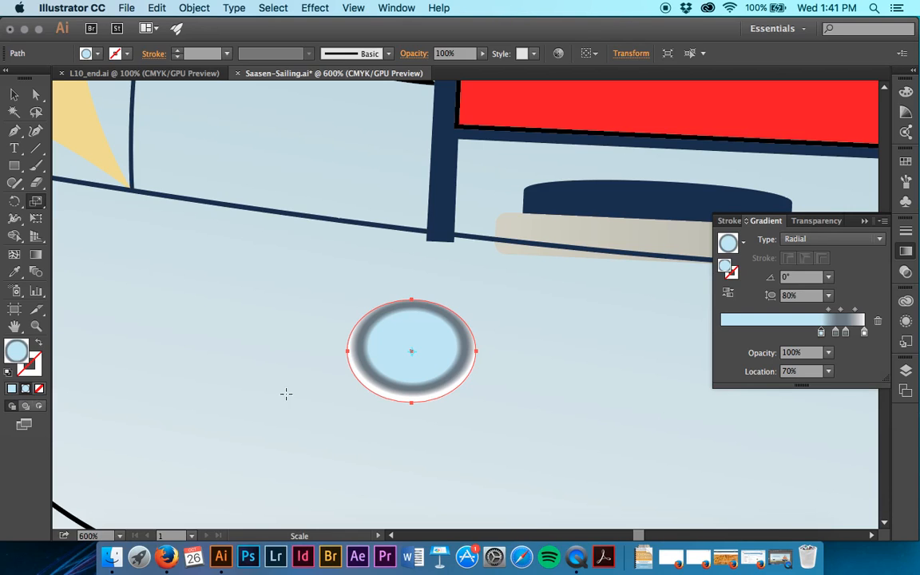
Duplicate the porthole on the boat's hull, placing the copy to the right of the original and slightly lower
key("v")
scroll(367, 388, "right", 3)
scroll(367, 387, "down", 2)
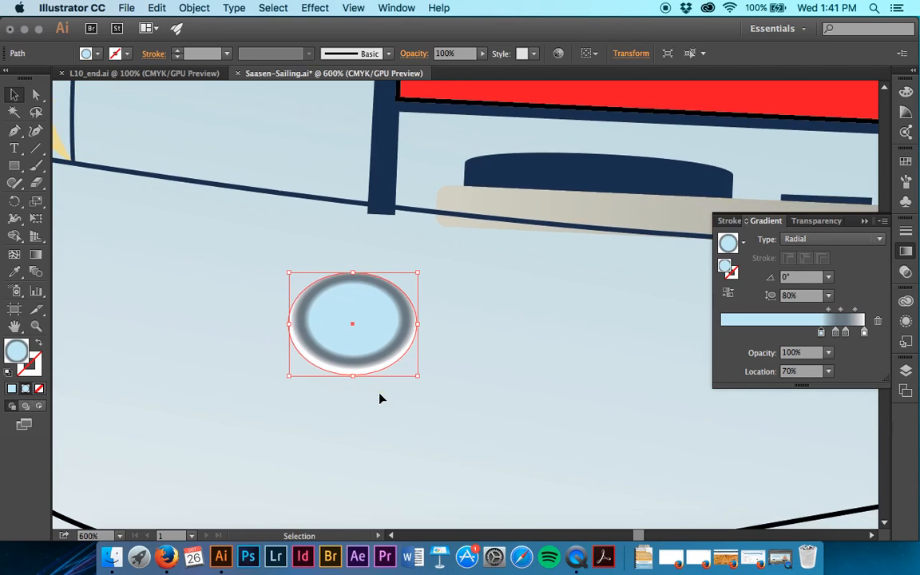
left_click_drag(382, 346, 536, 329)
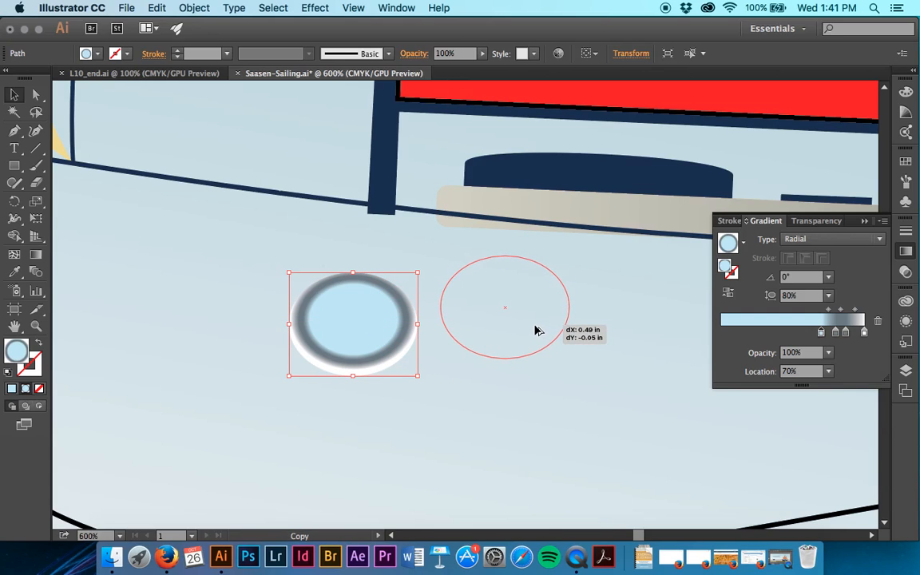
left_click_drag(536, 330, 551, 356)
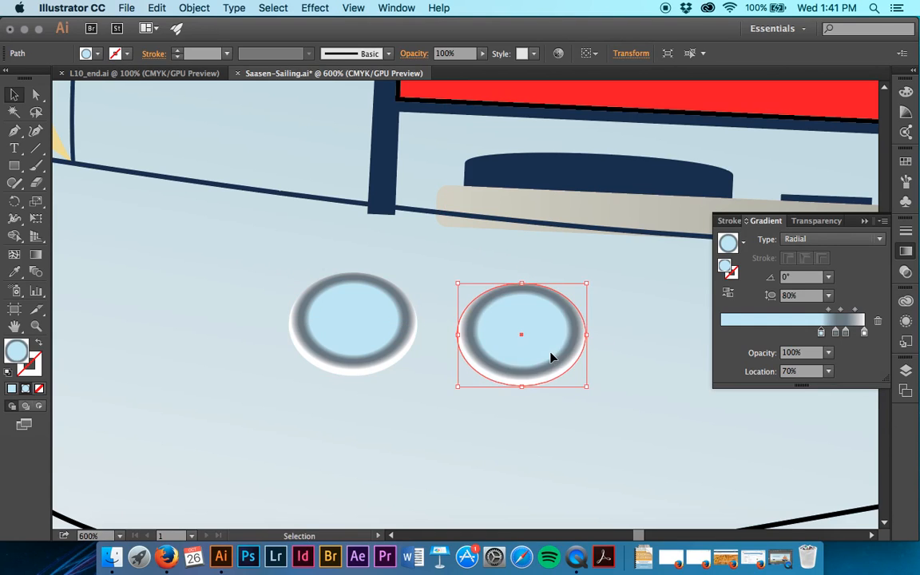
Select the original left porthole on the hull and save the document
left_click(632, 339)
left_click(359, 302)
left_click(526, 307)
left_click(532, 309)
left_click(388, 323)
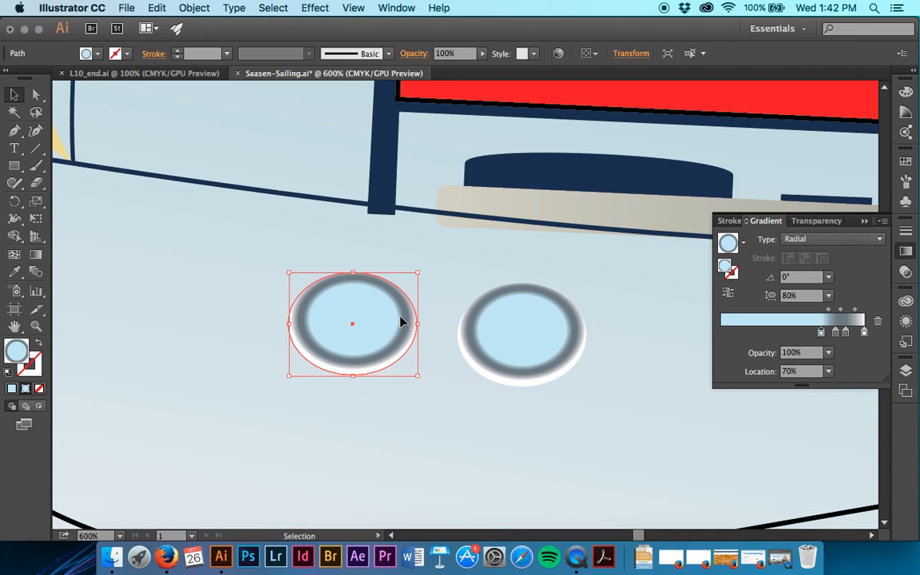
key("a")
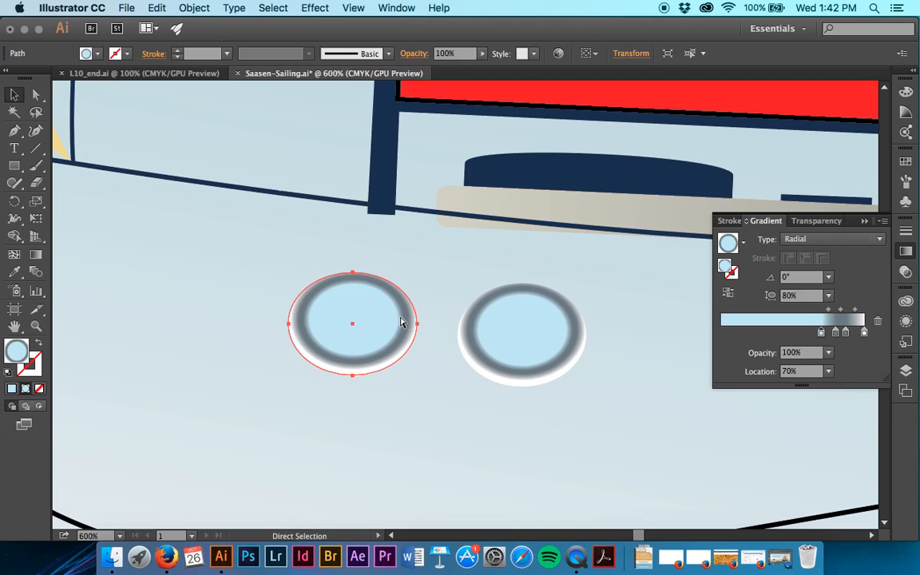
key("v")
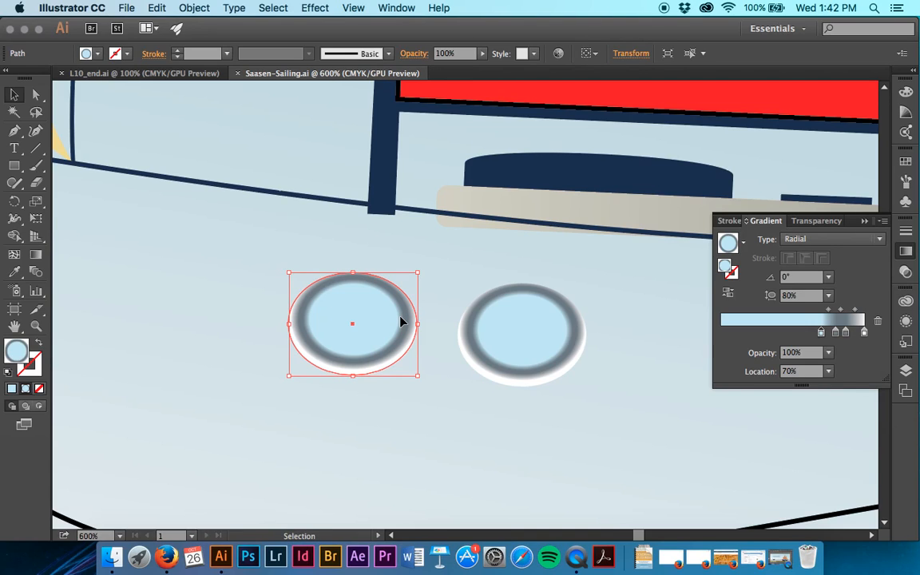